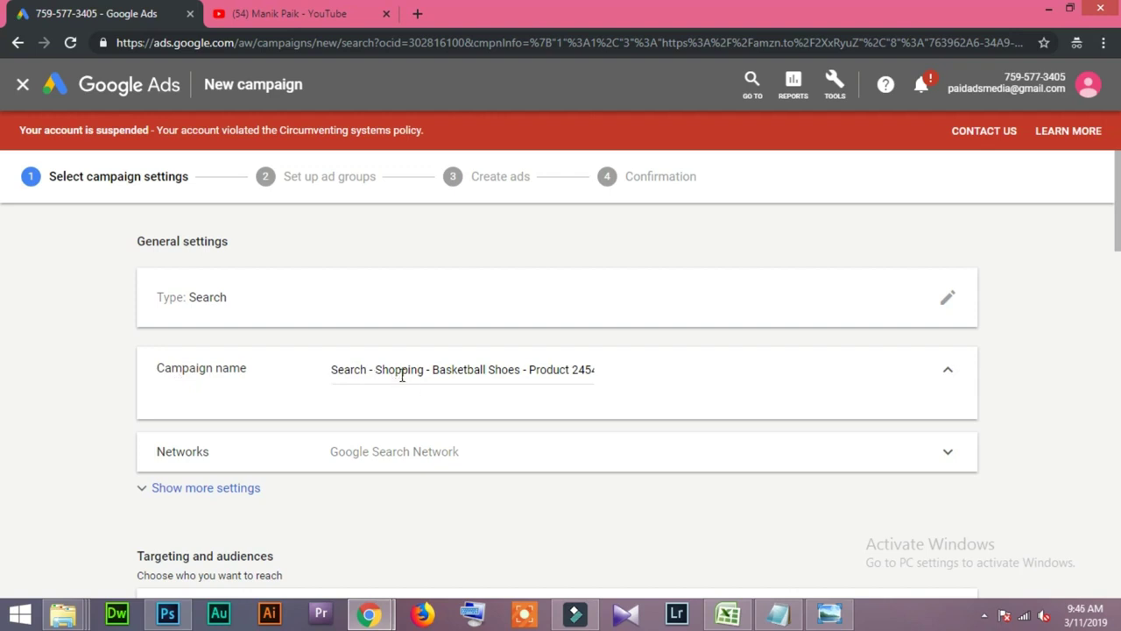
Step: Review the campaign's general and targeting settings and look through the search and ideas views of the audience selector
scroll(187, 462, down, 2)
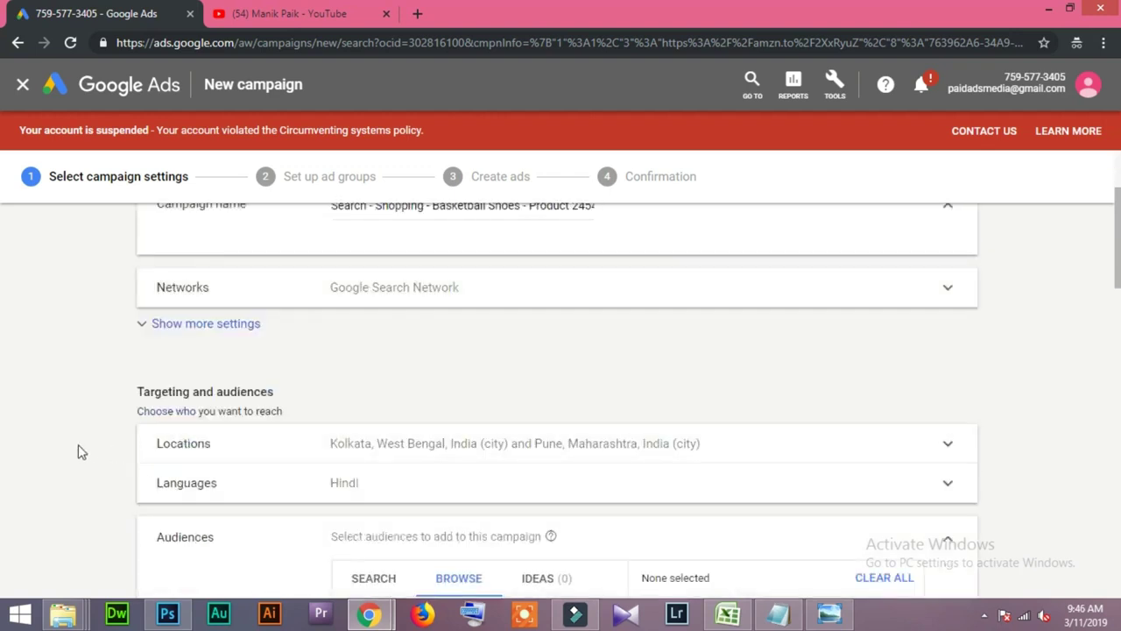
scroll(416, 342, up, 2)
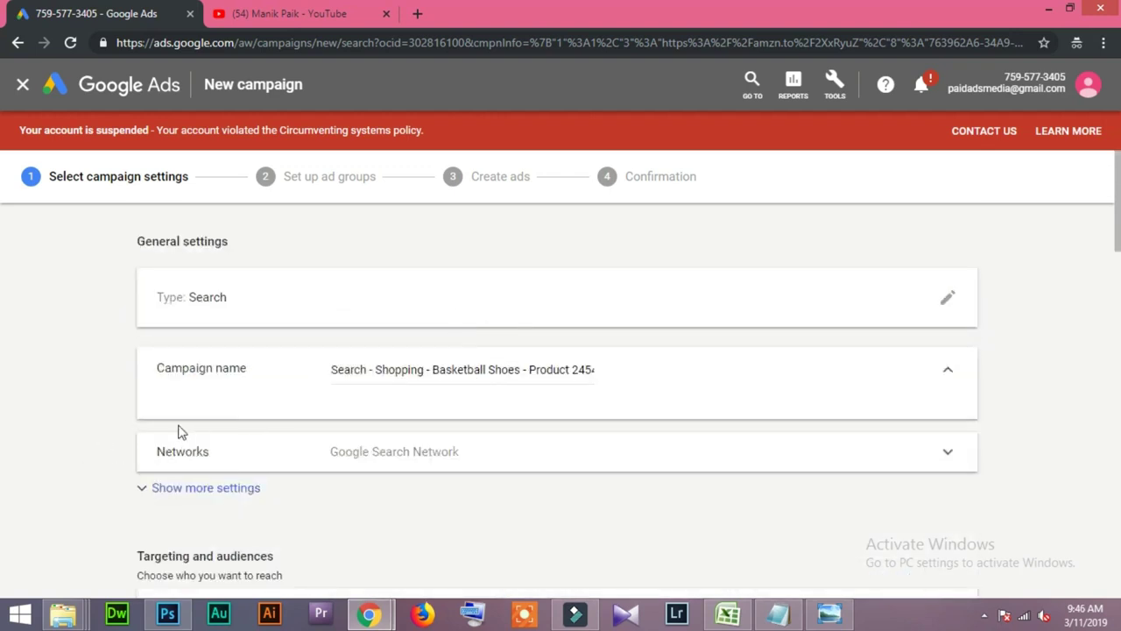
scroll(63, 438, down, 3)
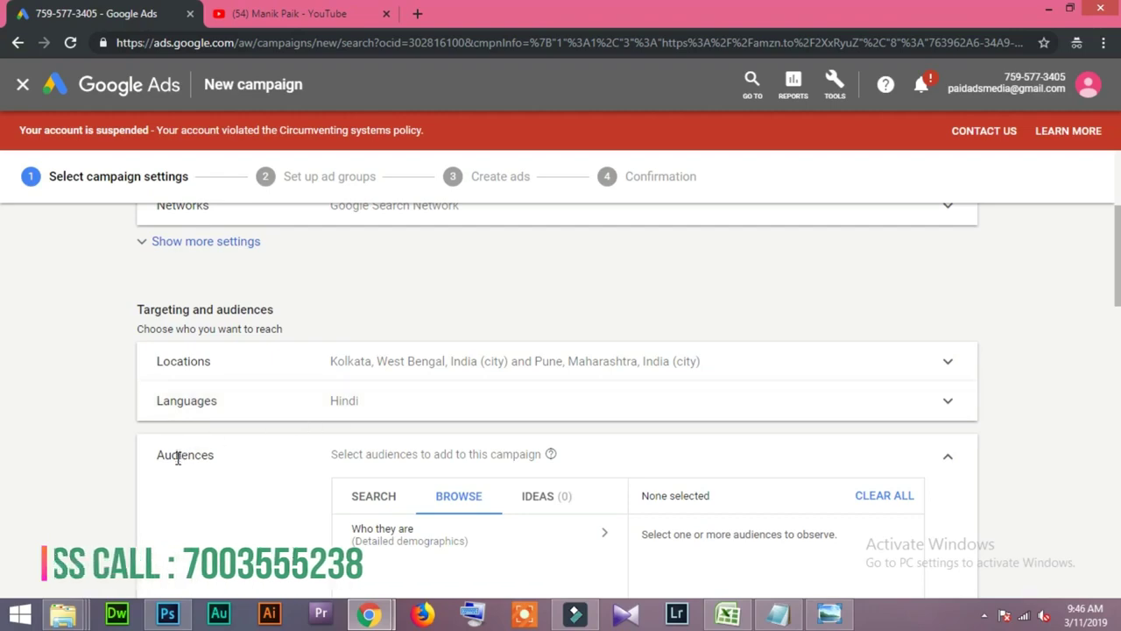
scroll(178, 457, down, 2)
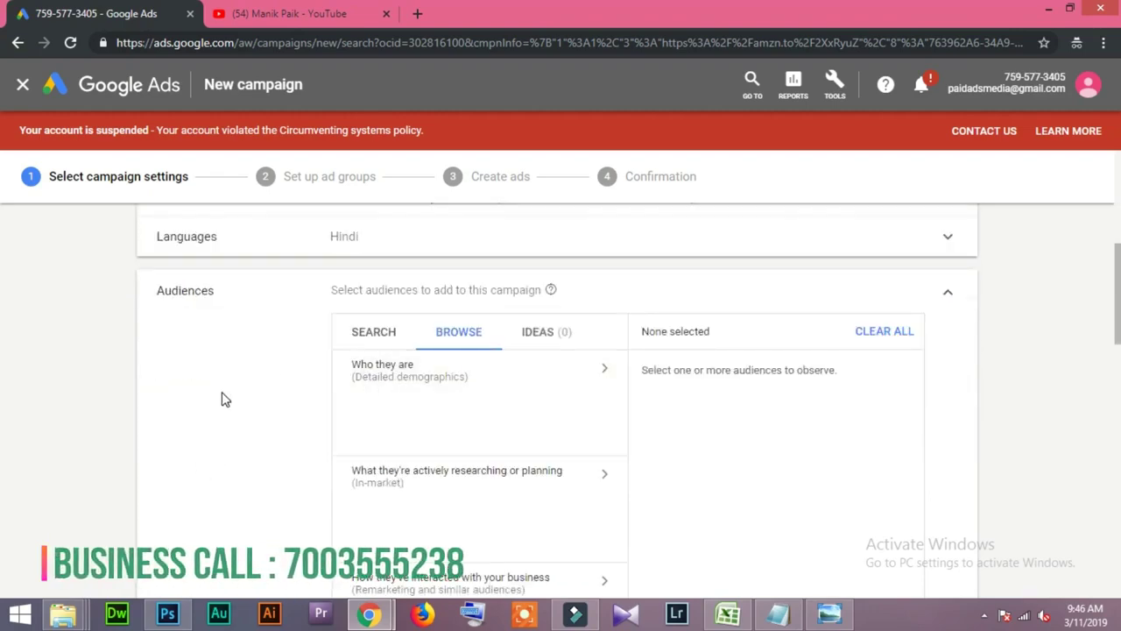
click(374, 337)
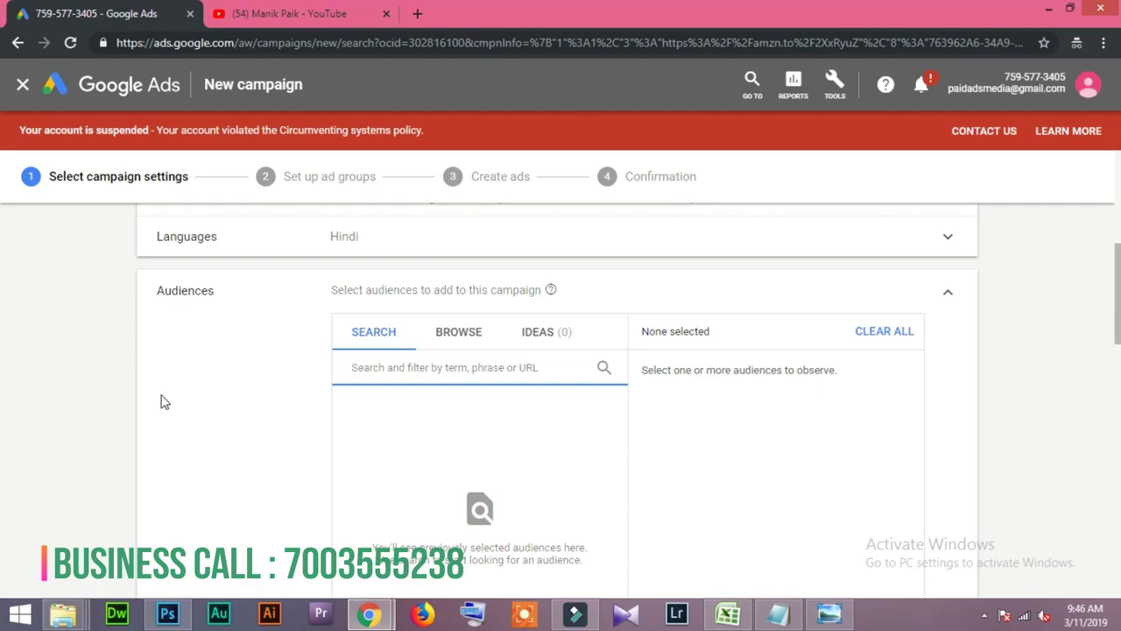
click(552, 335)
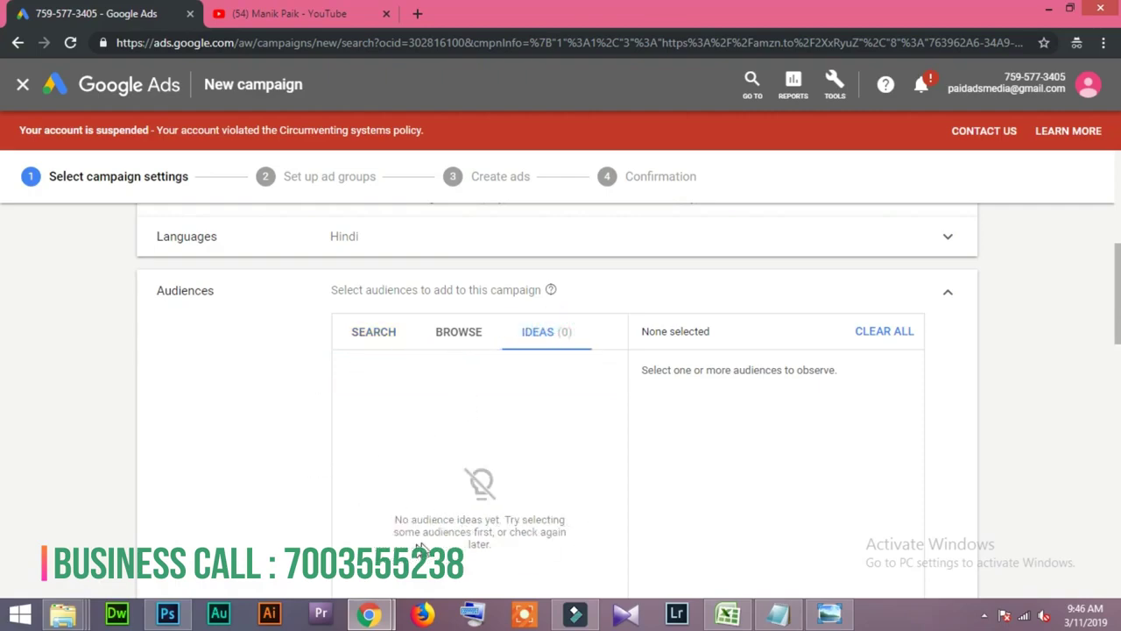
click(392, 333)
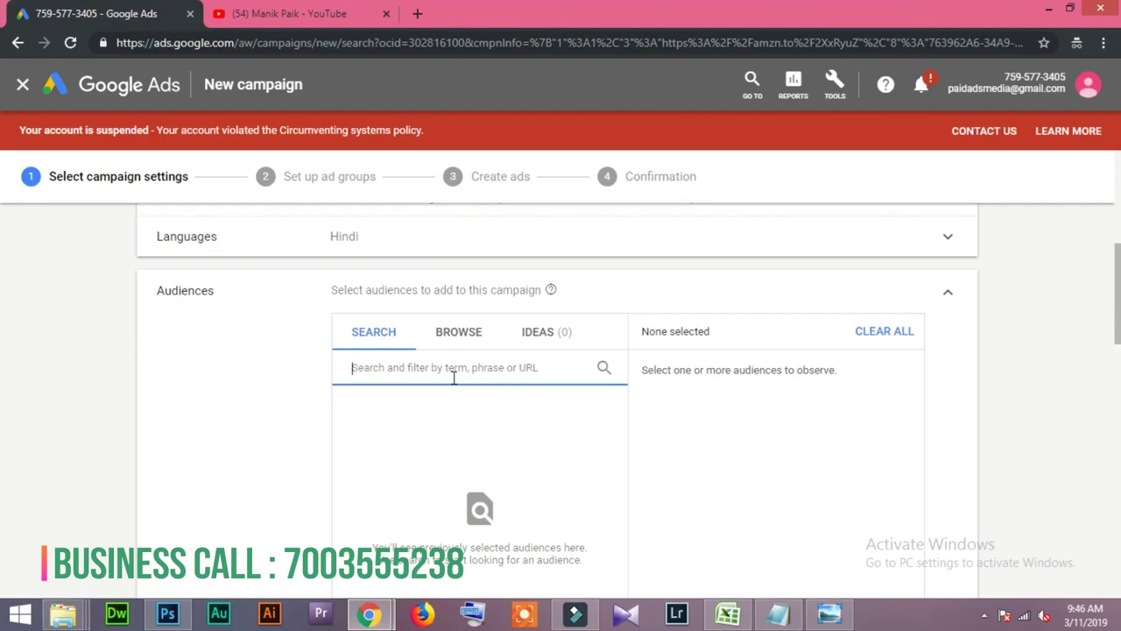
Step: Search the audiences for "Educa" and add the in-market audience Education and the detailed demographic Bachelor's Degree
click(451, 377)
text(Educ)
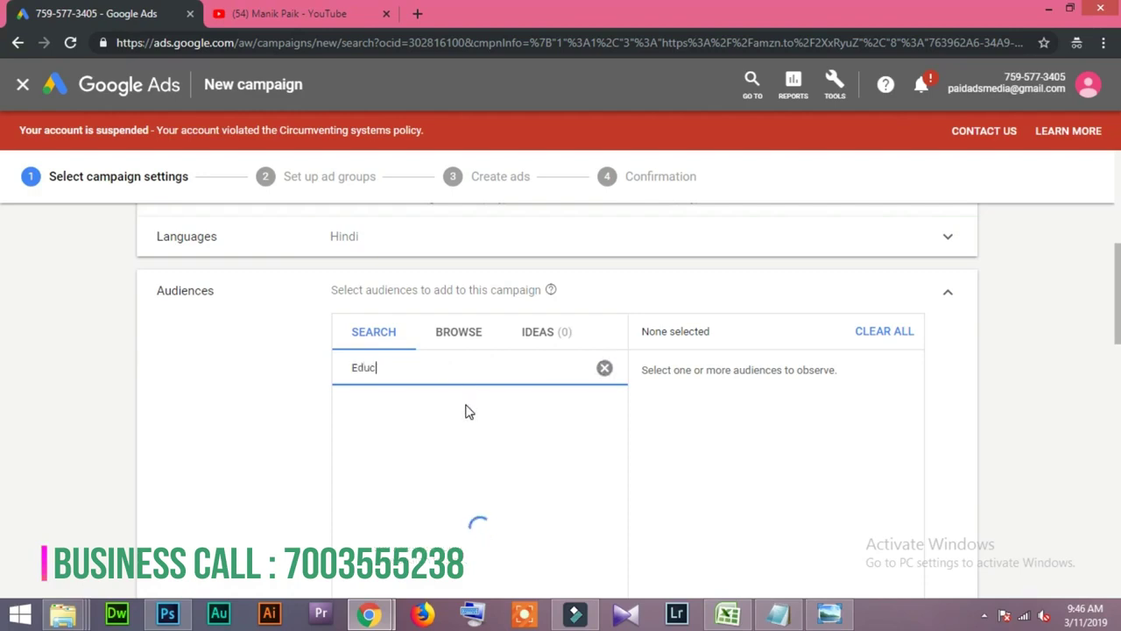
text(a)
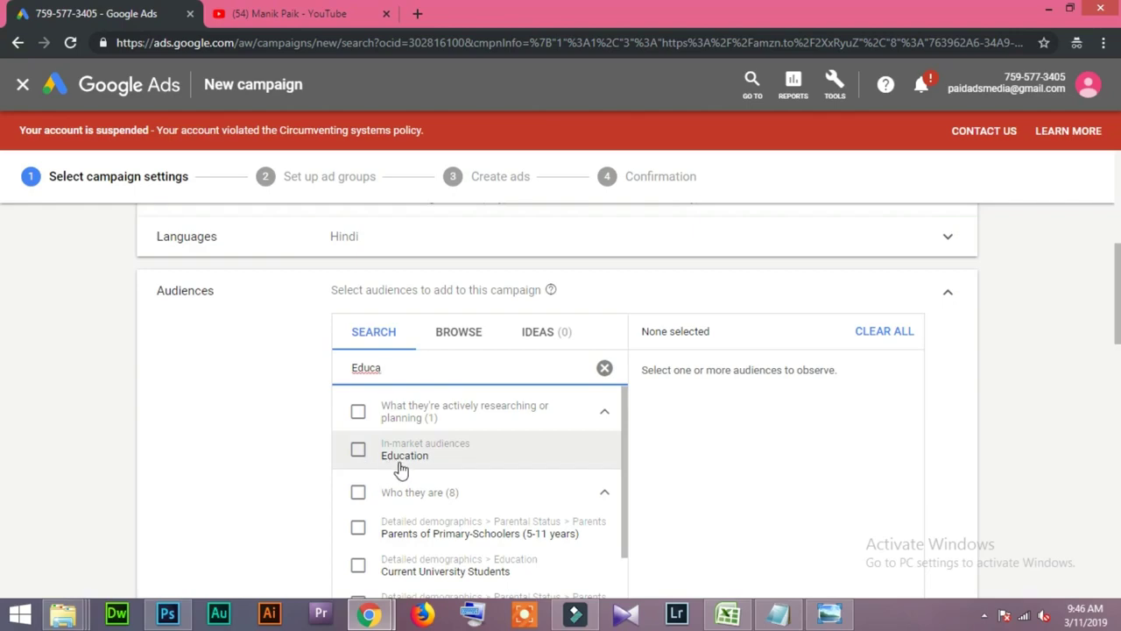
click(359, 451)
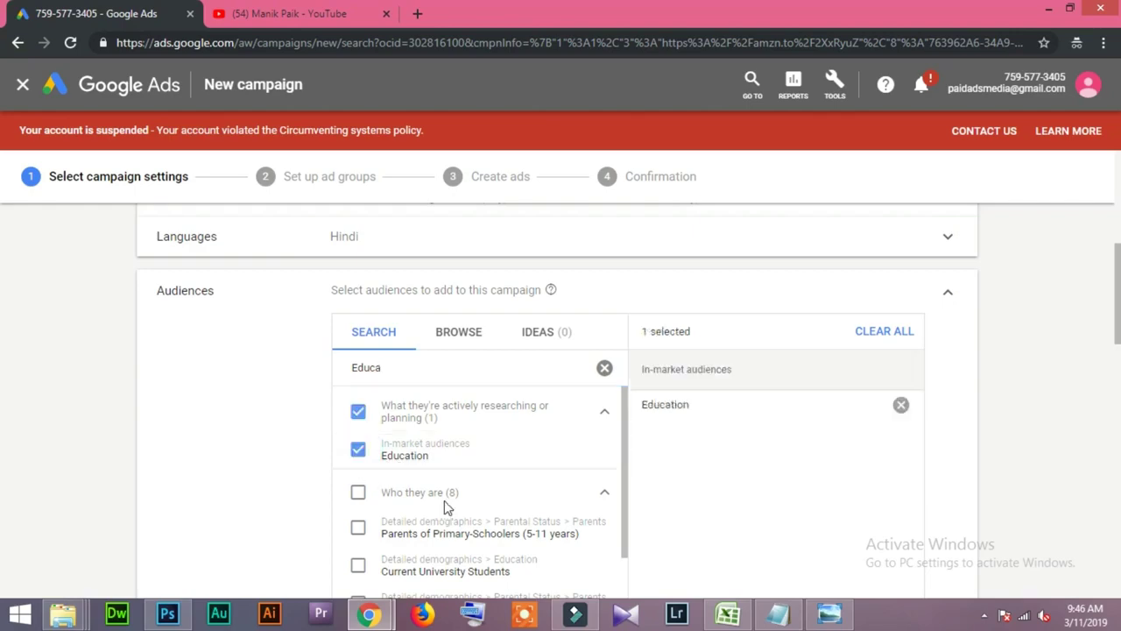
scroll(444, 498, down, 2)
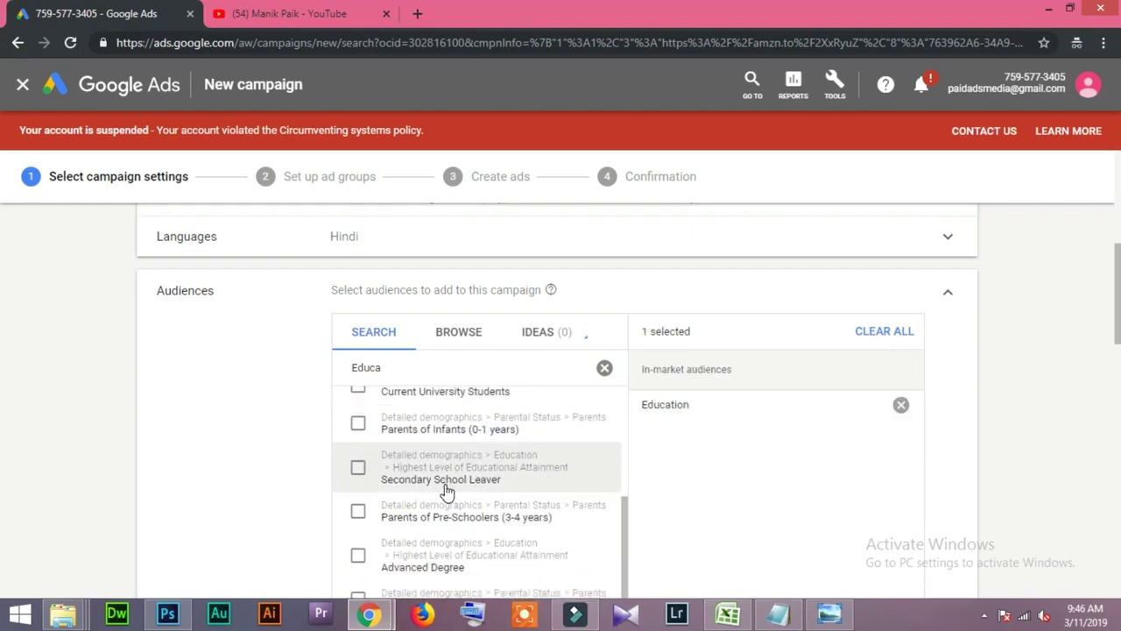
scroll(446, 490, down, 3)
click(358, 397)
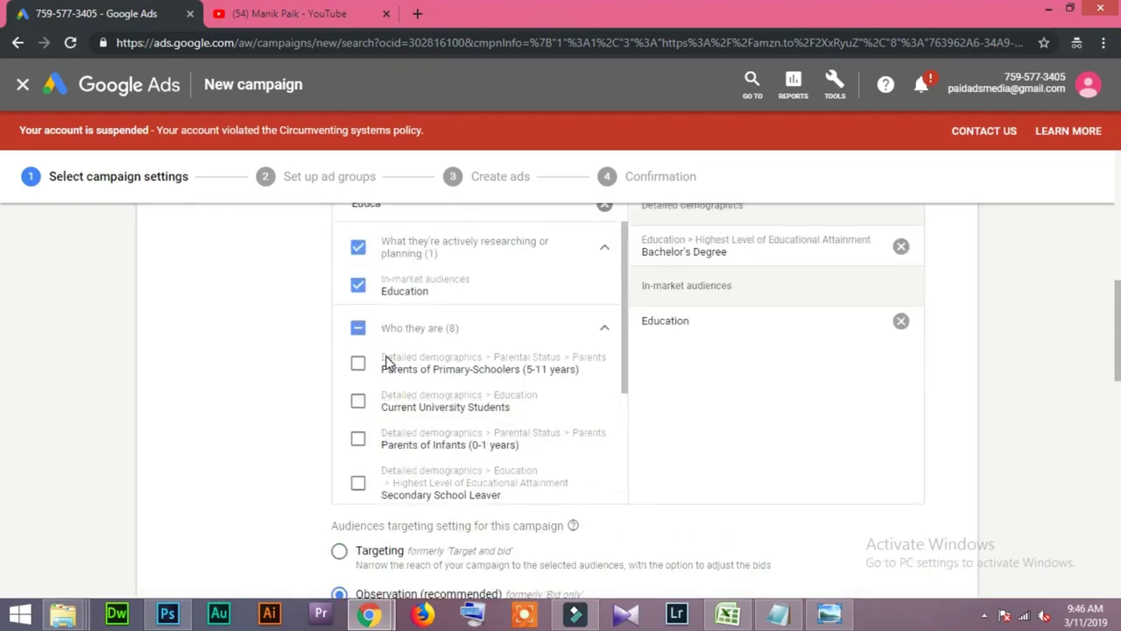
Step: Search the audiences for "Computer" and add Computers, Computer Accessories & Components, and Printers, Scanners & Faxes
scroll(373, 497, down, 2)
scroll(373, 495, down, 1)
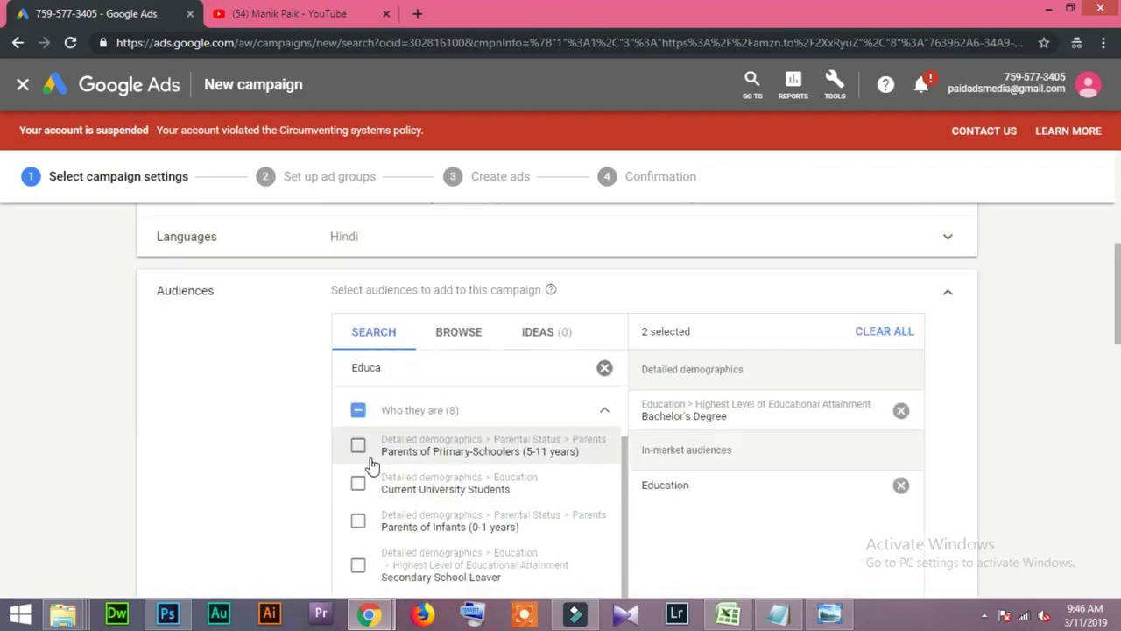
double_click(394, 364)
text(computer)
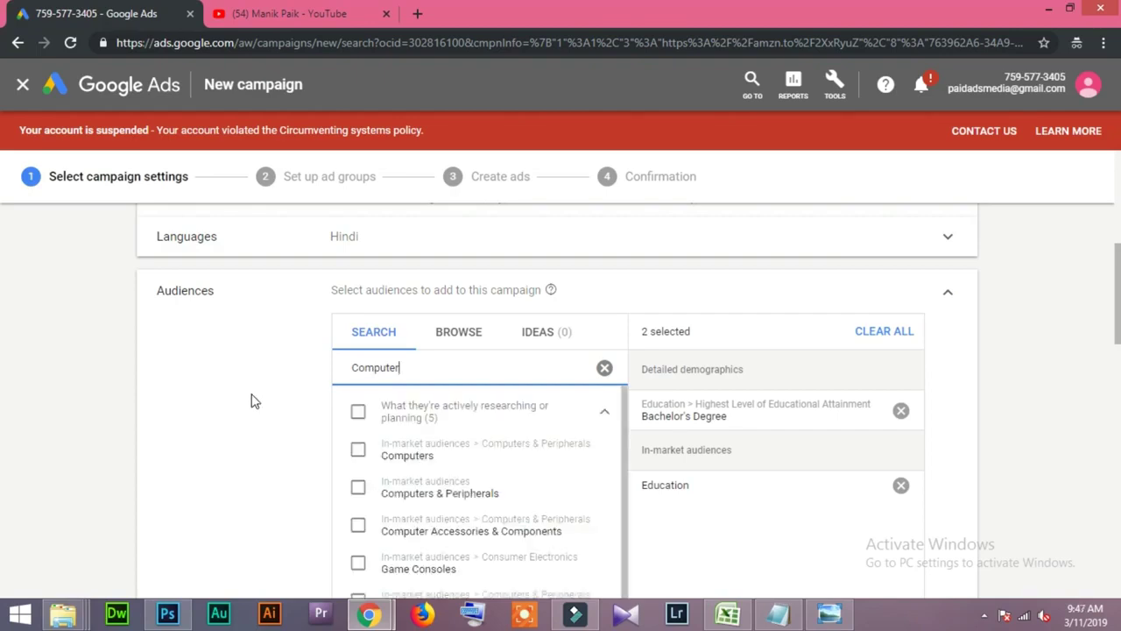
click(357, 455)
click(359, 527)
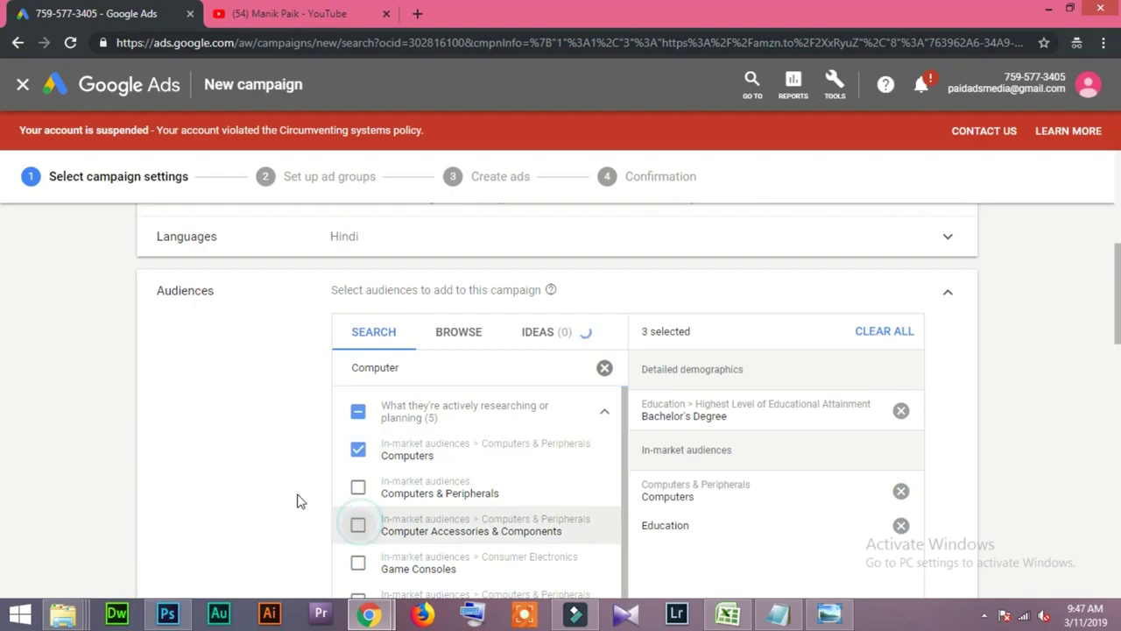
scroll(370, 519, down, 2)
click(357, 437)
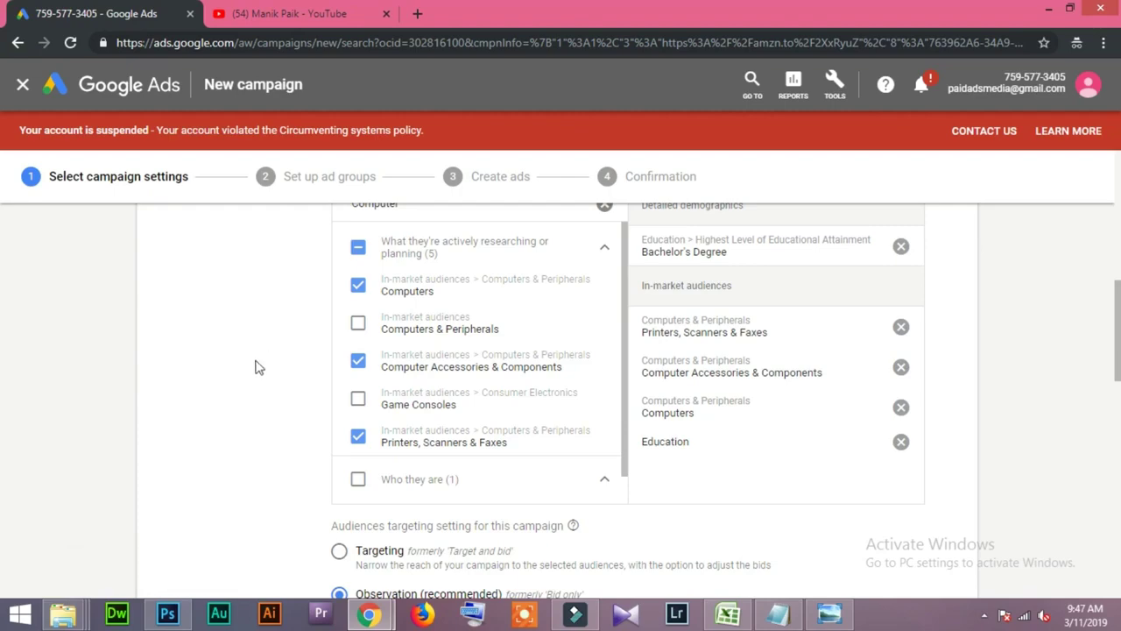
Step: Search the audiences for "News", look through the matches, and clear the search term
scroll(258, 347, up, 2)
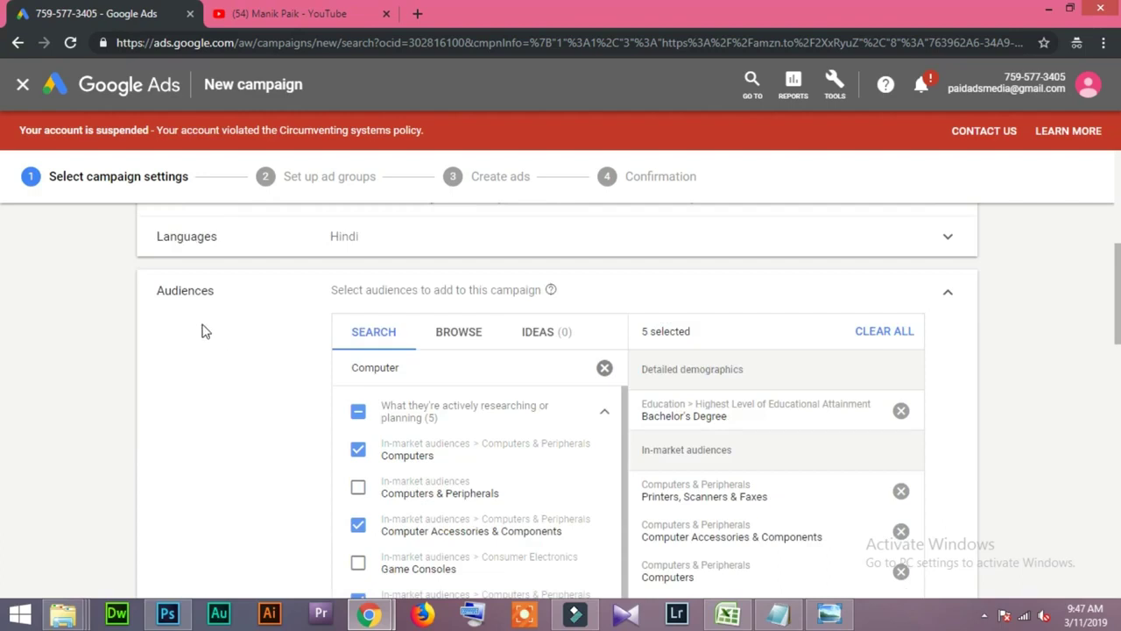
click(429, 368)
drag(435, 368, 351, 369)
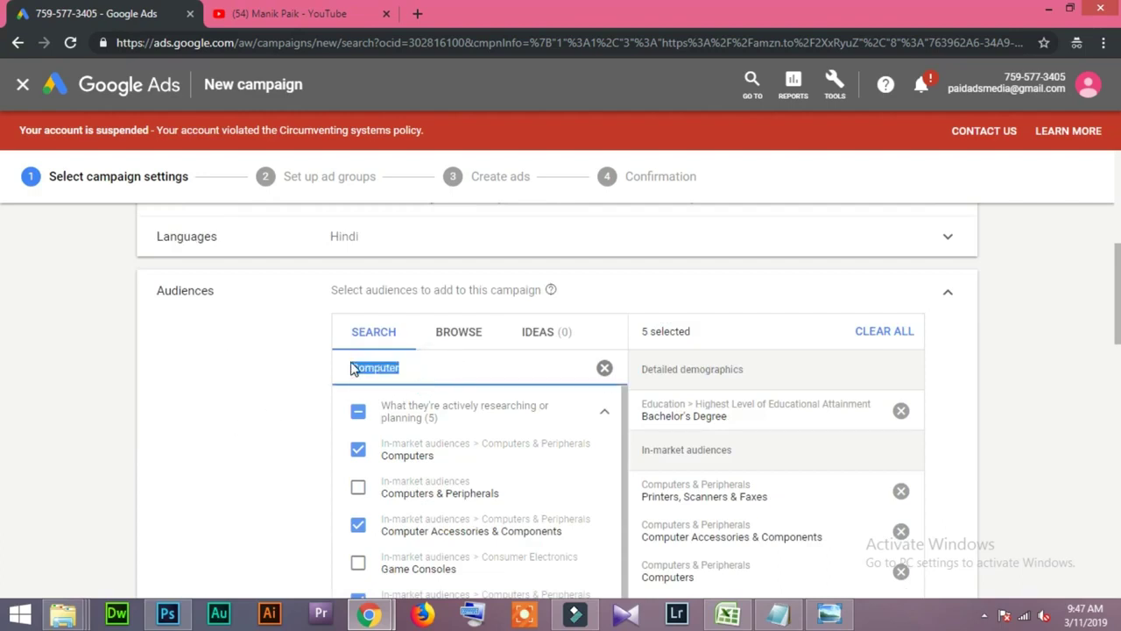
key(BackSpace)
text(News)
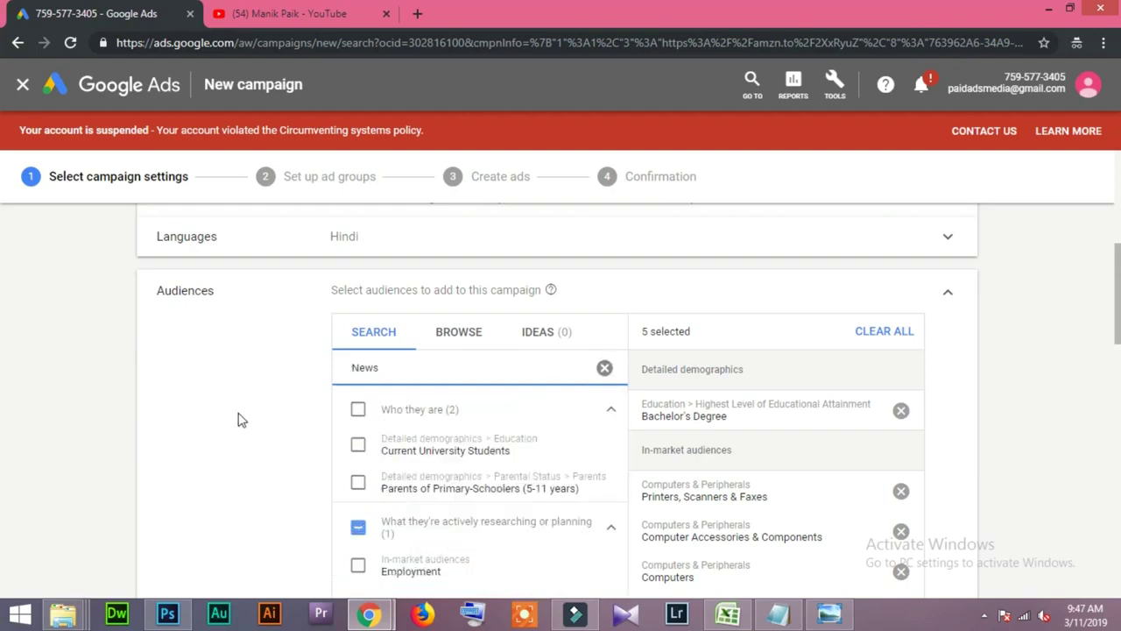
scroll(241, 420, down, 2)
scroll(242, 420, up, 1)
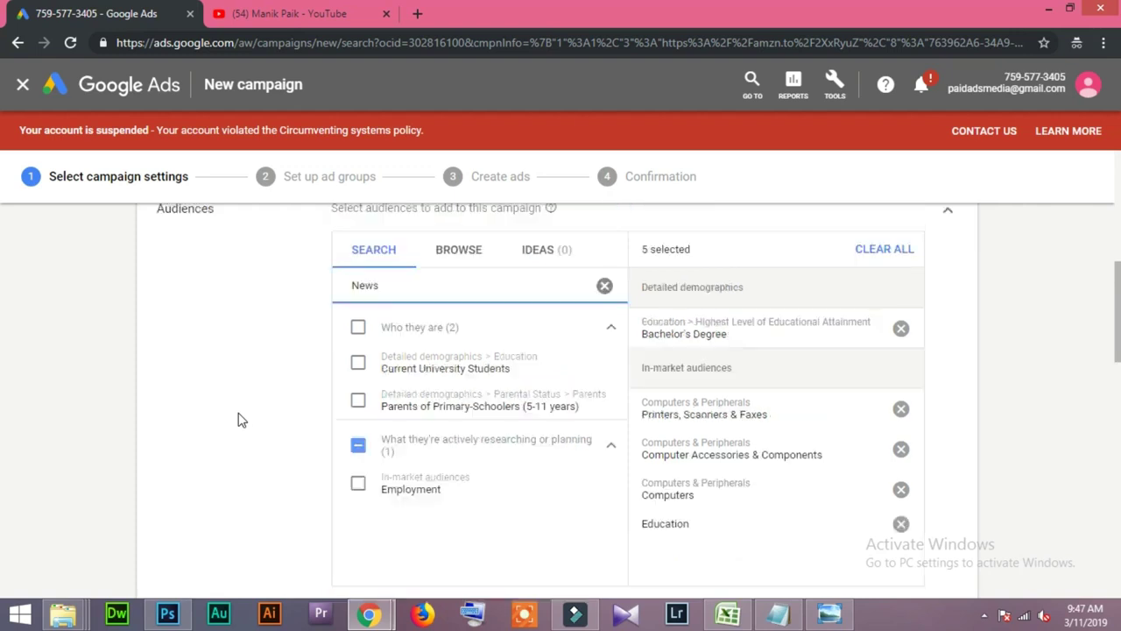
double_click(356, 284)
key(BackSpace)
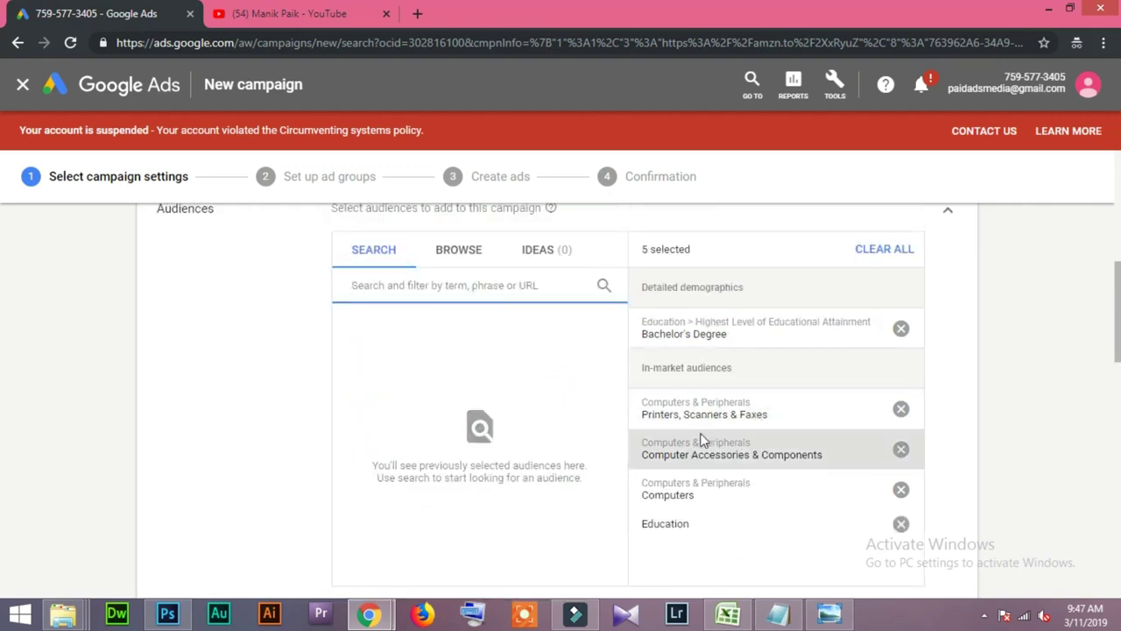
Step: Browse the Education demographics under Who they are and add Current University Students, Secondary School Leaver and Advanced Degree
click(456, 254)
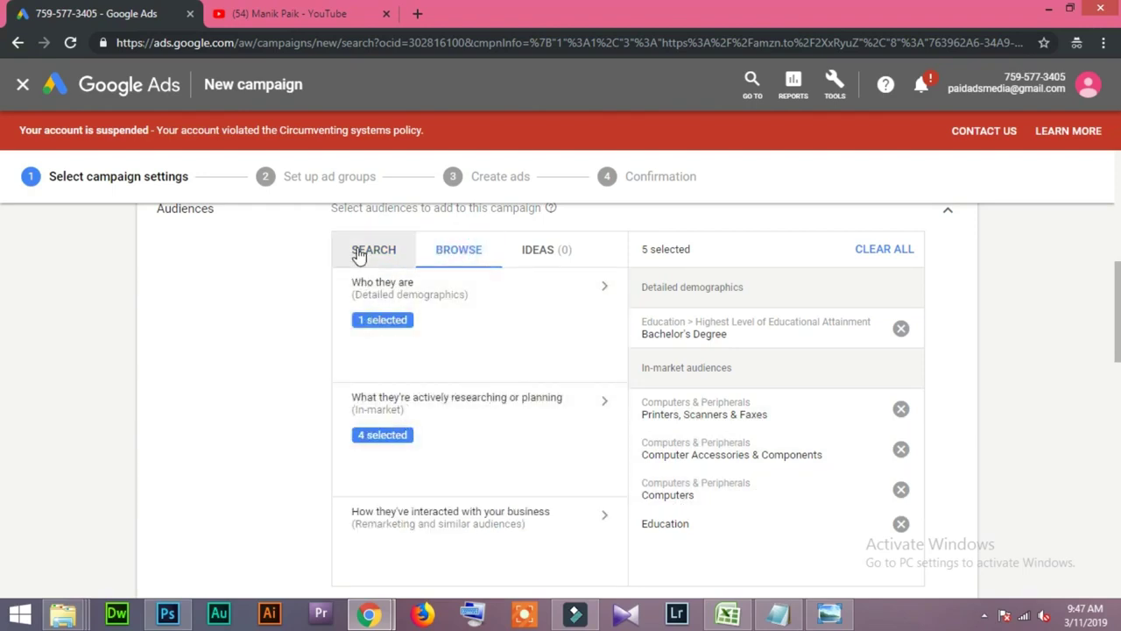
scroll(403, 368, down, 2)
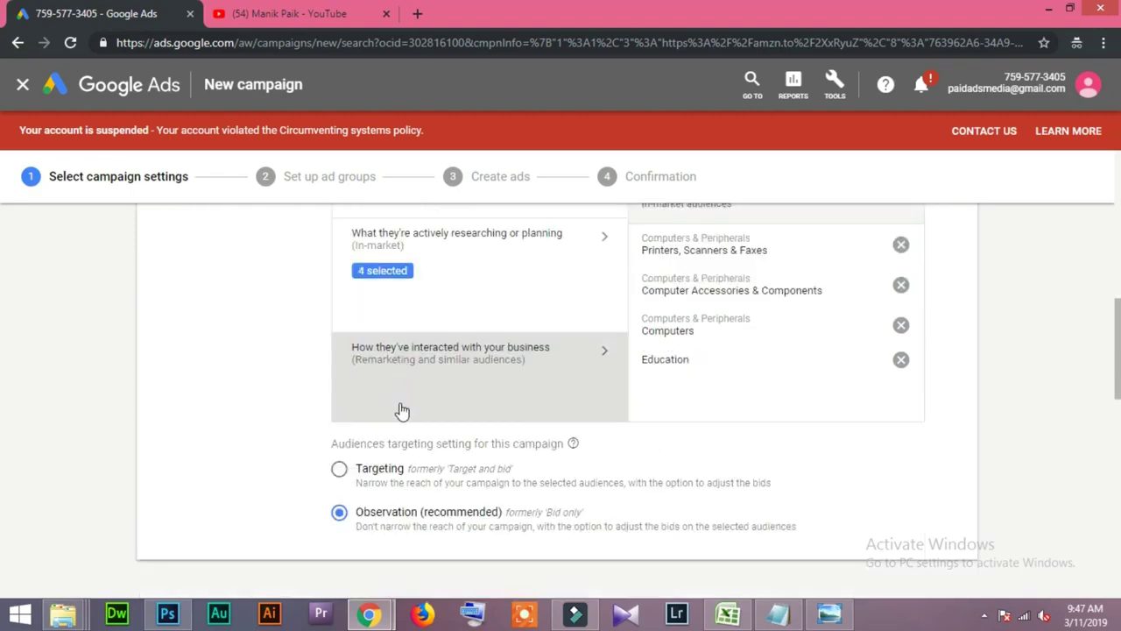
scroll(402, 411, up, 2)
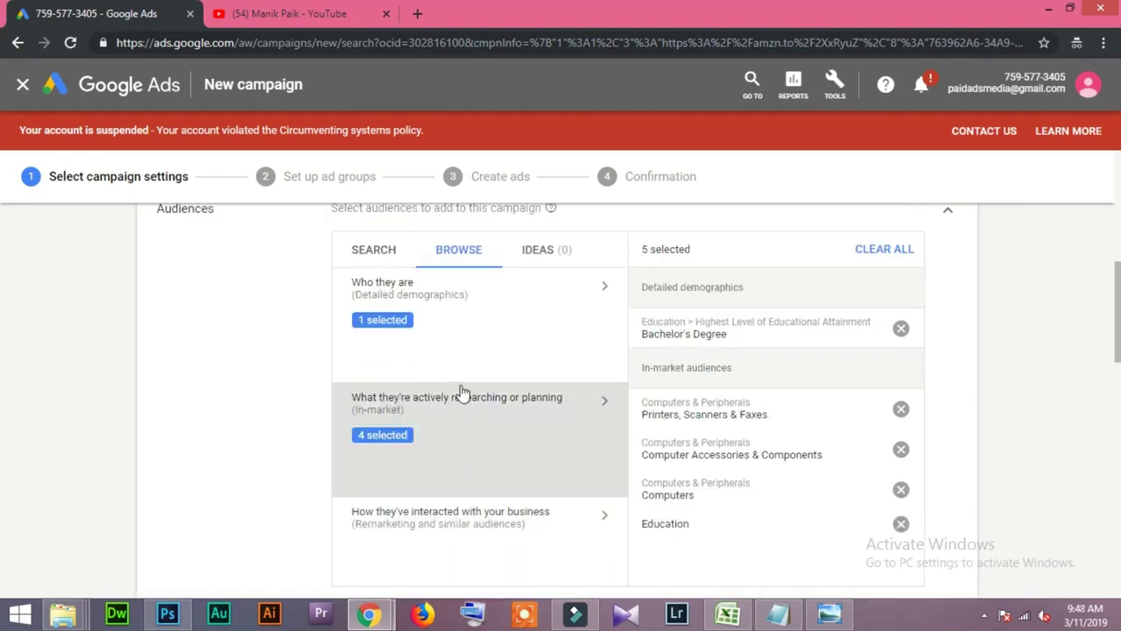
click(526, 311)
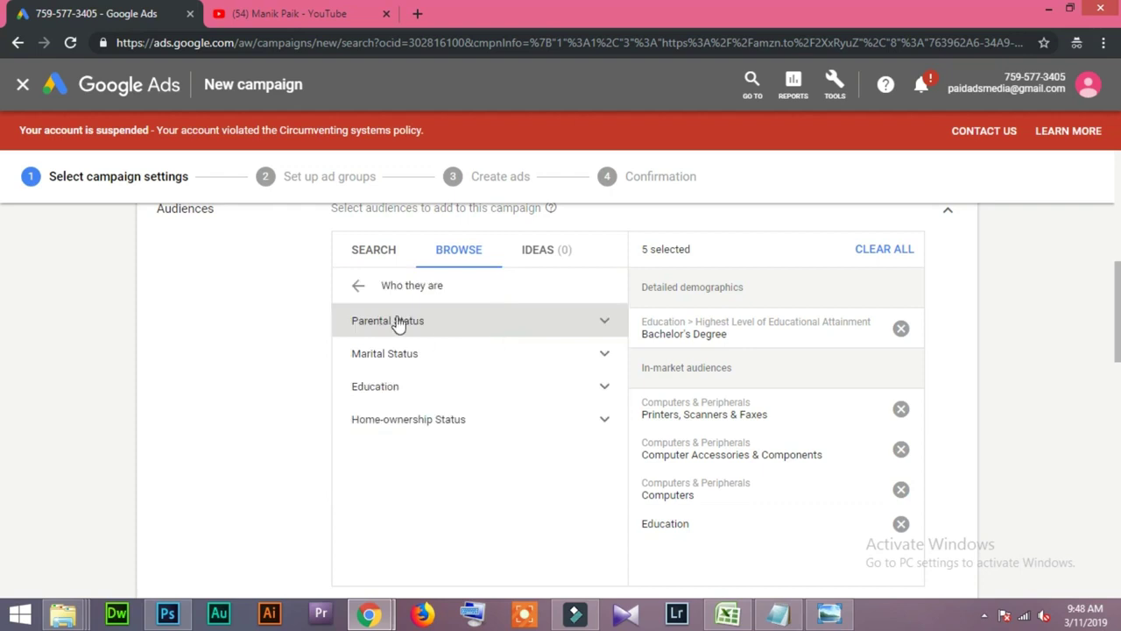
click(408, 389)
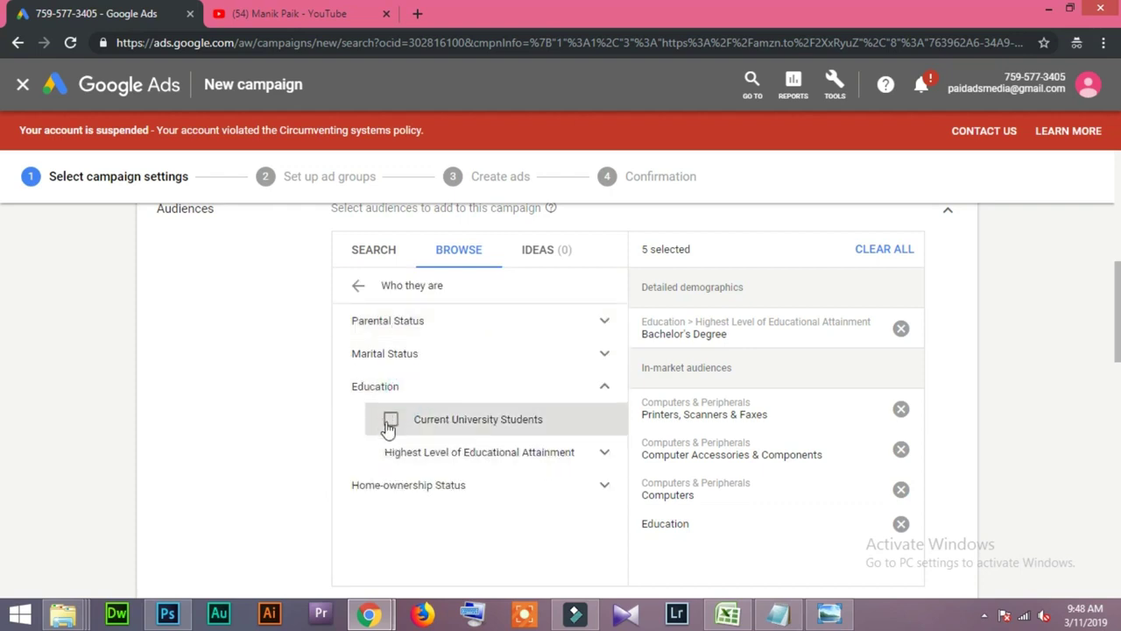
click(601, 456)
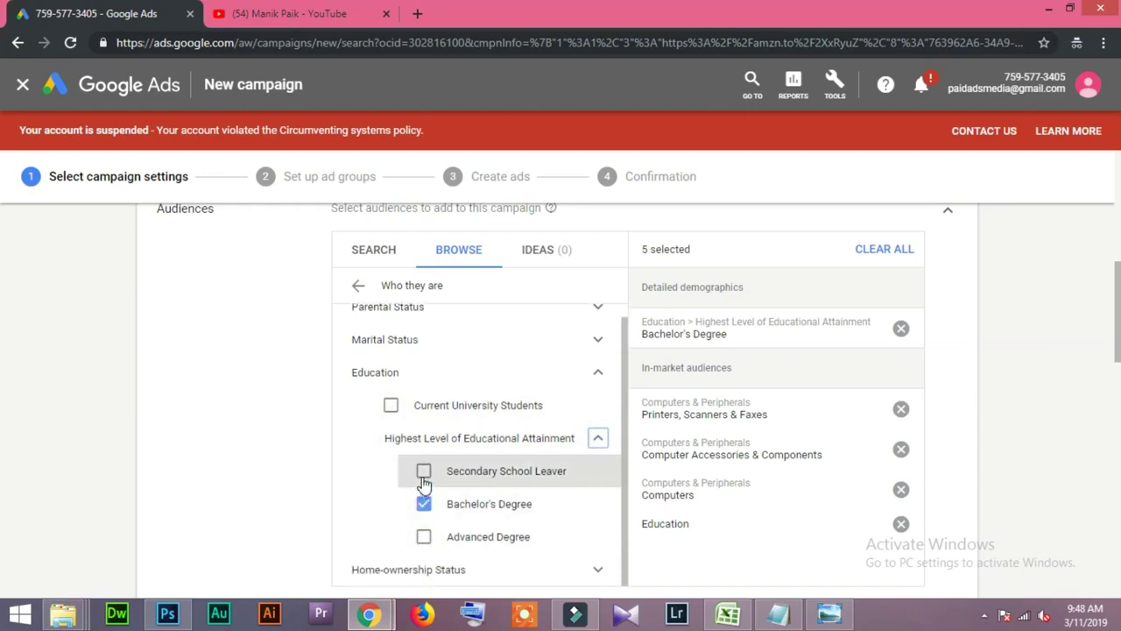
click(390, 405)
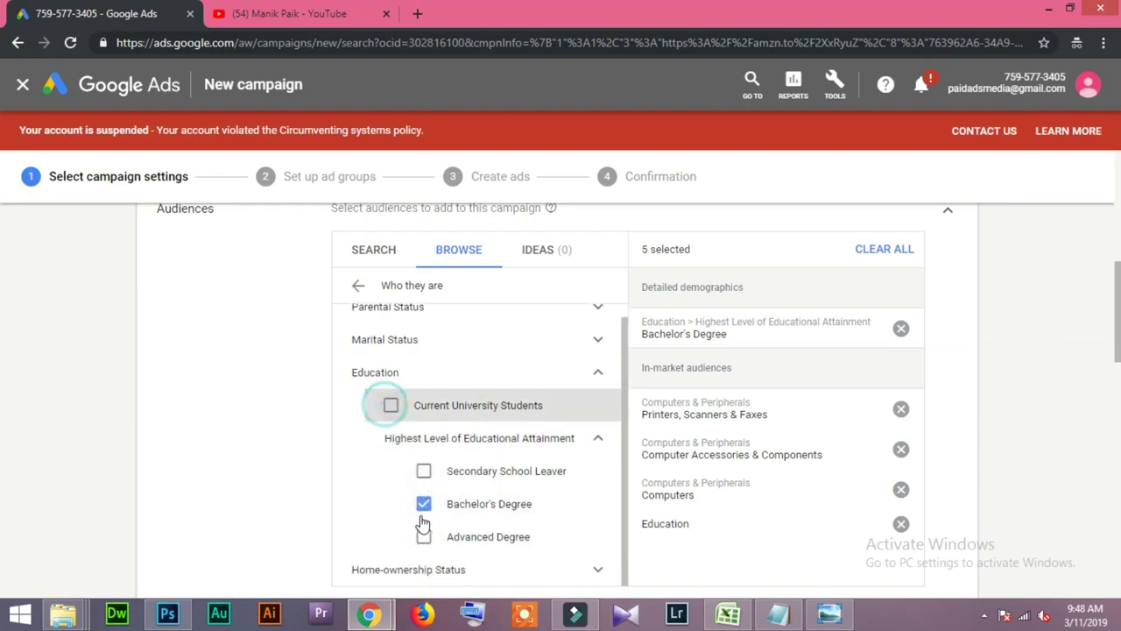
click(425, 472)
click(423, 537)
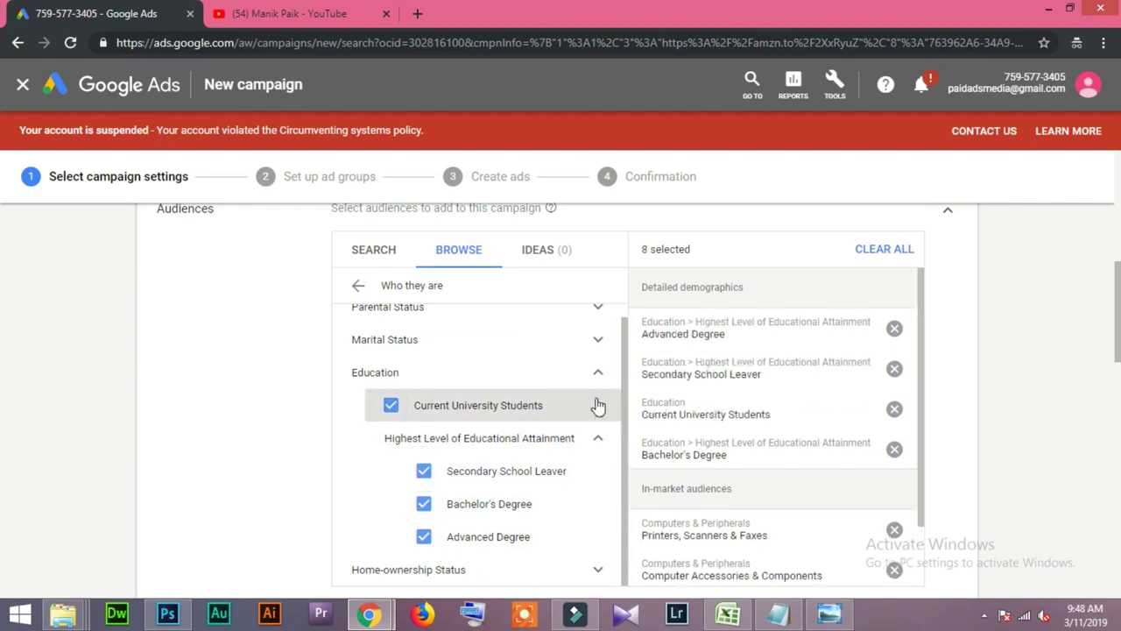
click(600, 442)
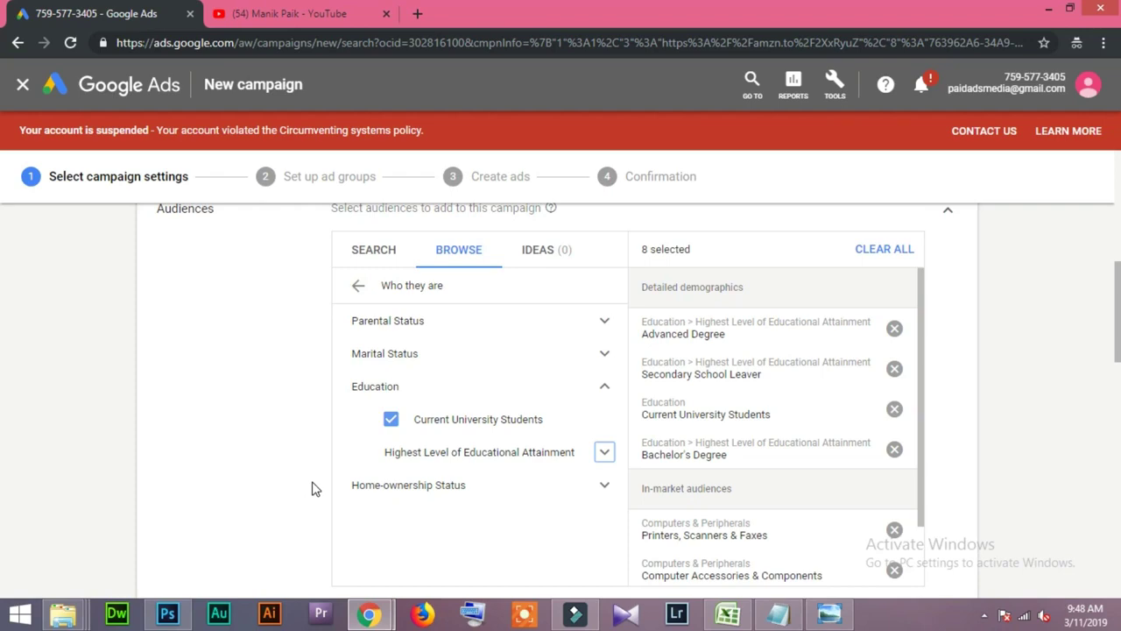
Step: Switch to the open YouTube channel and look through its uploaded Google Ads tutorial videos
click(268, 13)
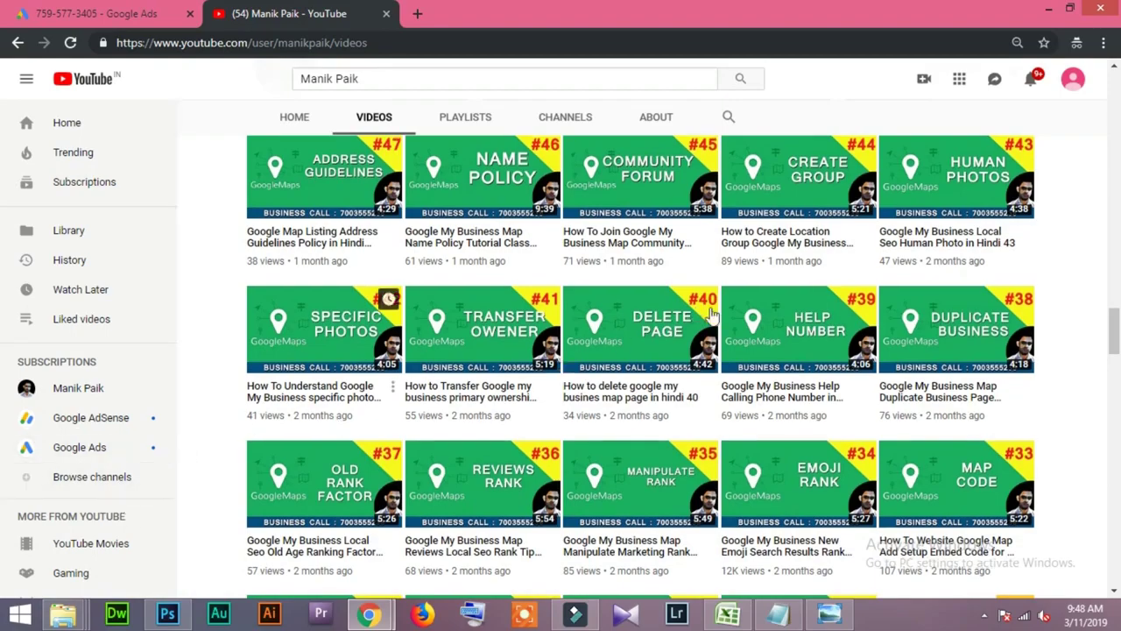
scroll(982, 250, up, 5)
scroll(981, 250, up, 15)
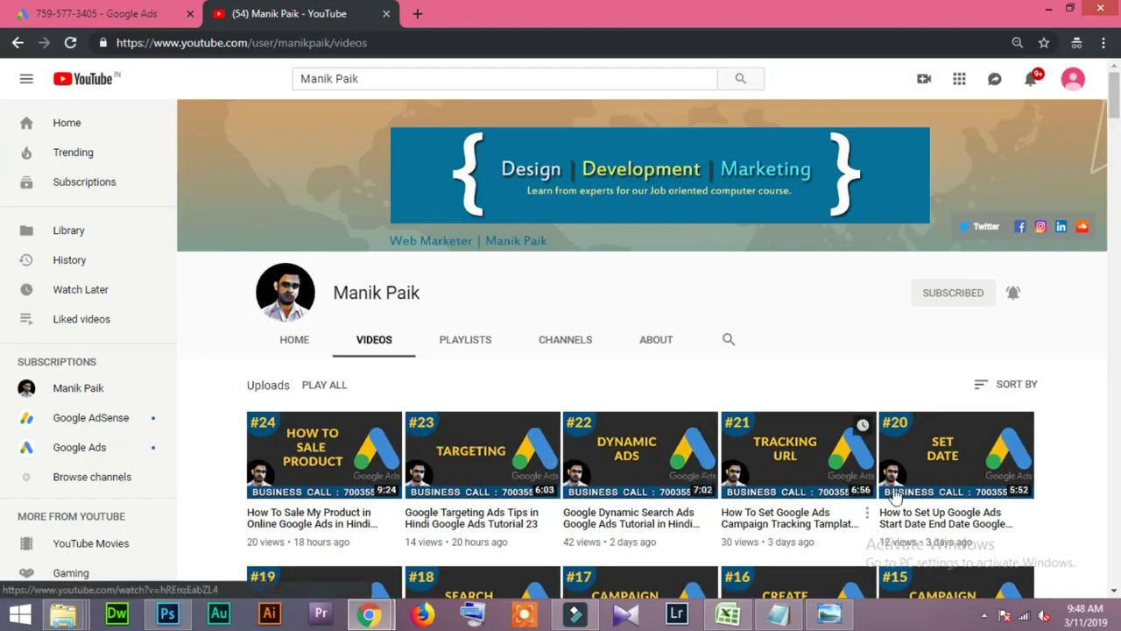
scroll(907, 495, down, 2)
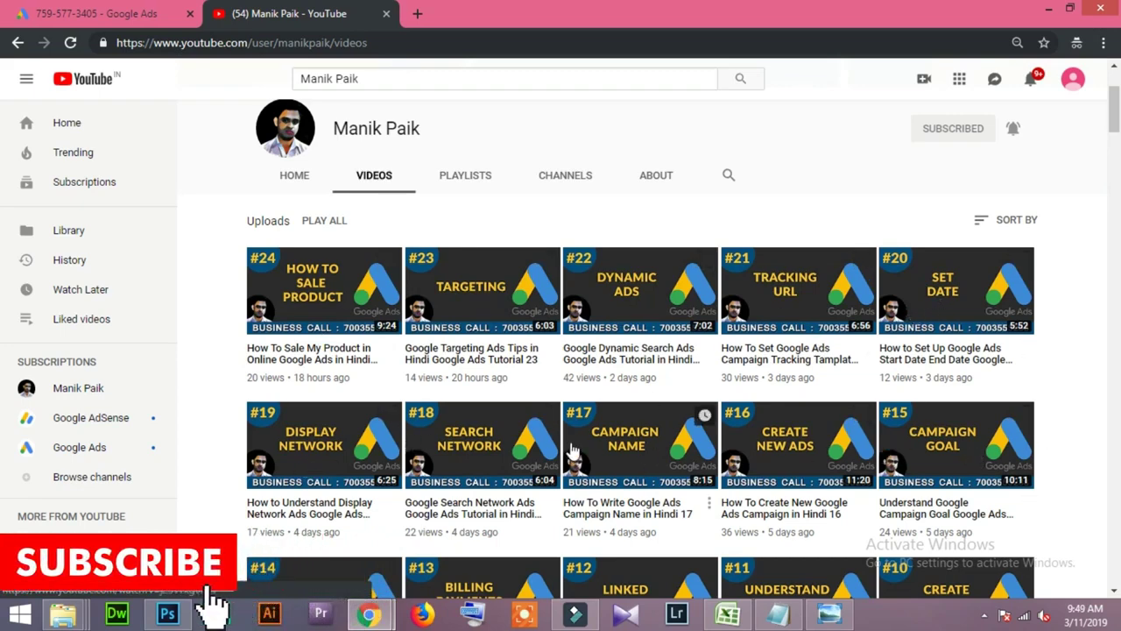
scroll(454, 418, down, 2)
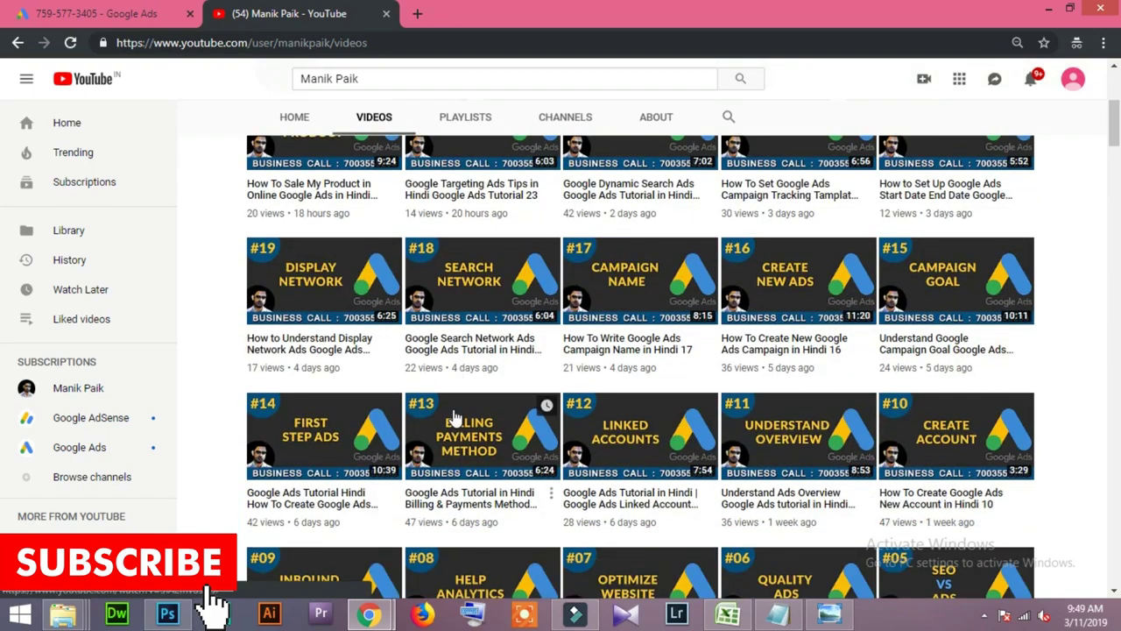
scroll(455, 418, up, 4)
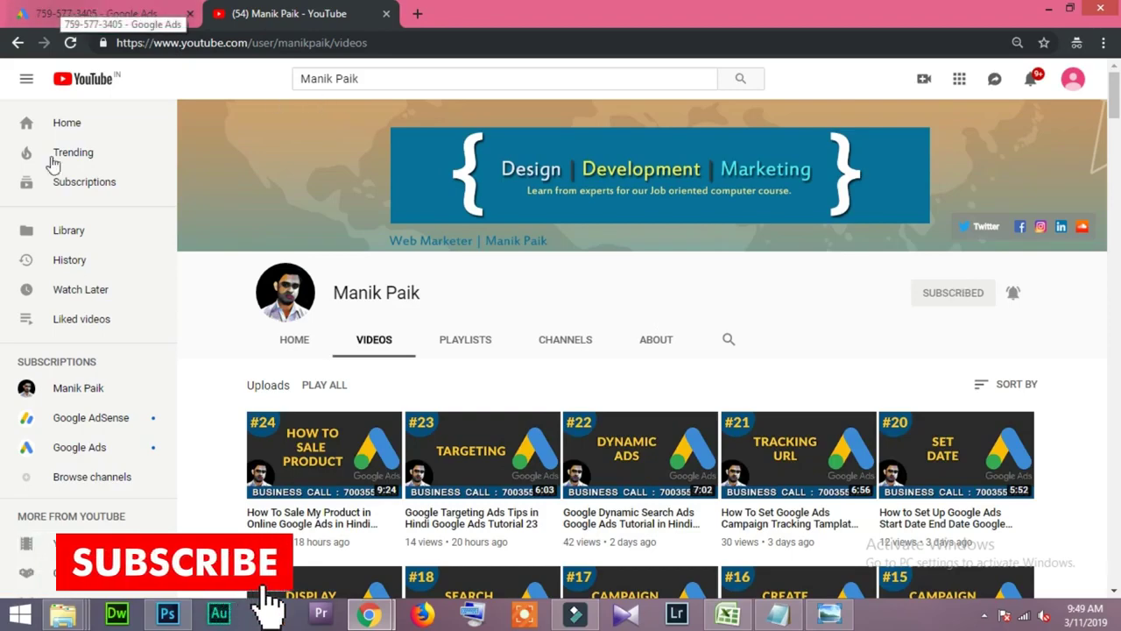
Step: Look through the YouTube channel's created playlists and switch back to the Google Ads campaign
click(66, 10)
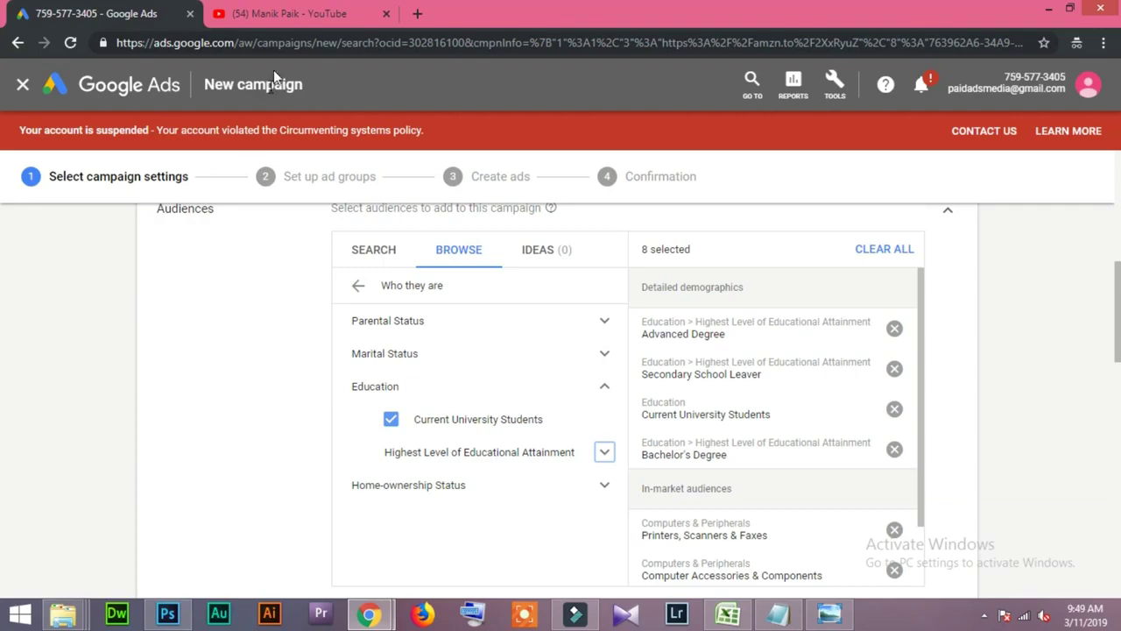
click(289, 14)
click(465, 341)
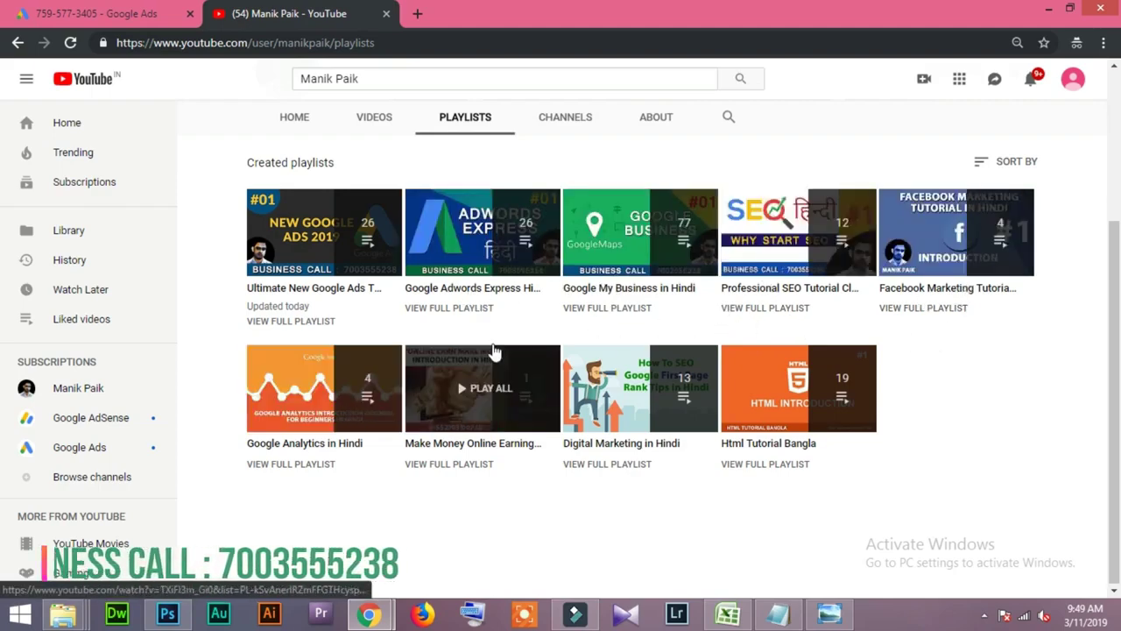
click(144, 7)
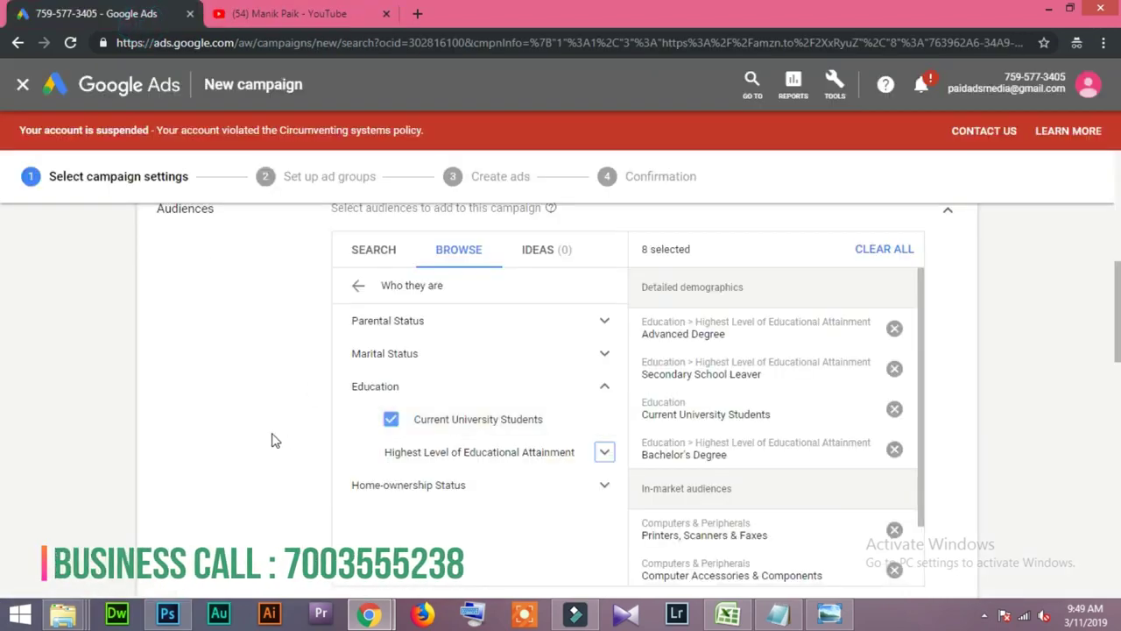
Step: Browse the in-market audiences under What they're actively researching or planning and add Software
click(358, 286)
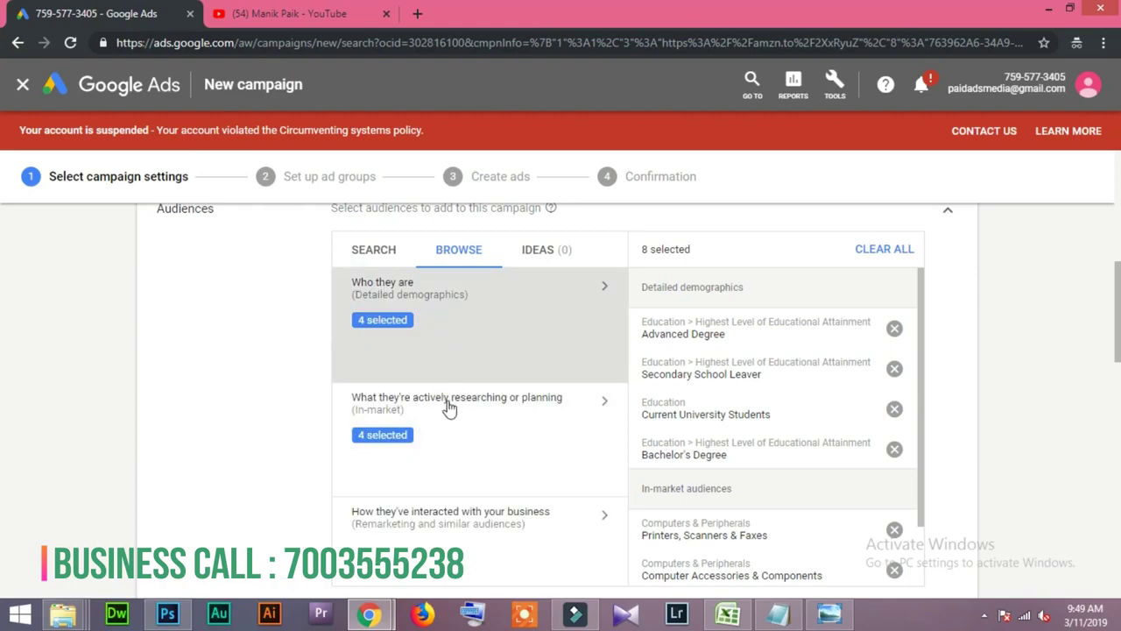
scroll(452, 438, down, 2)
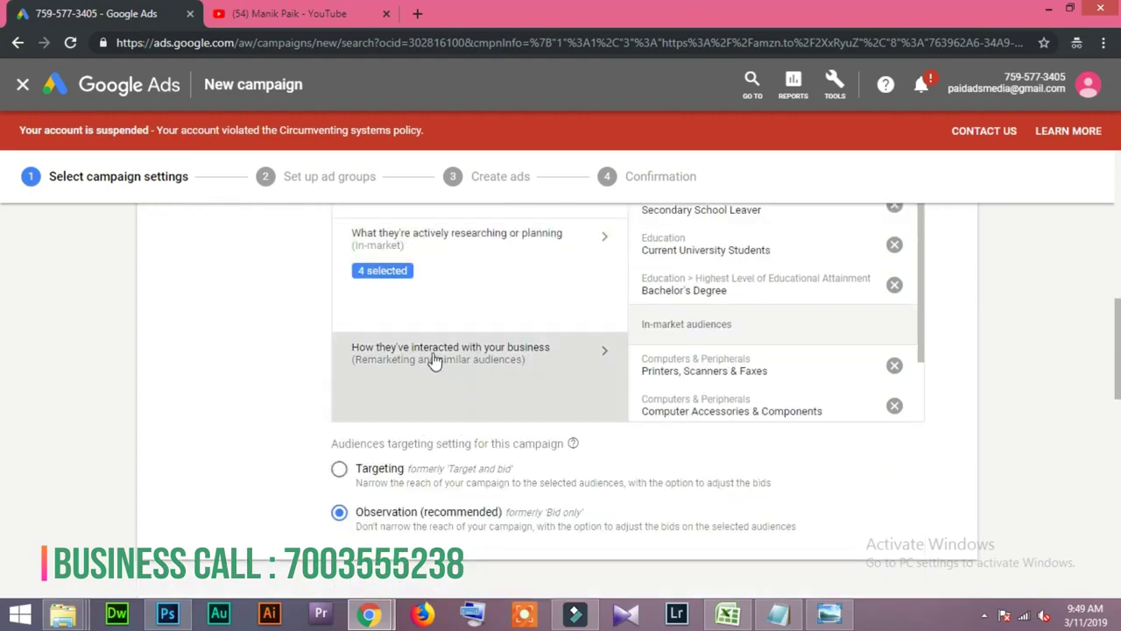
click(457, 304)
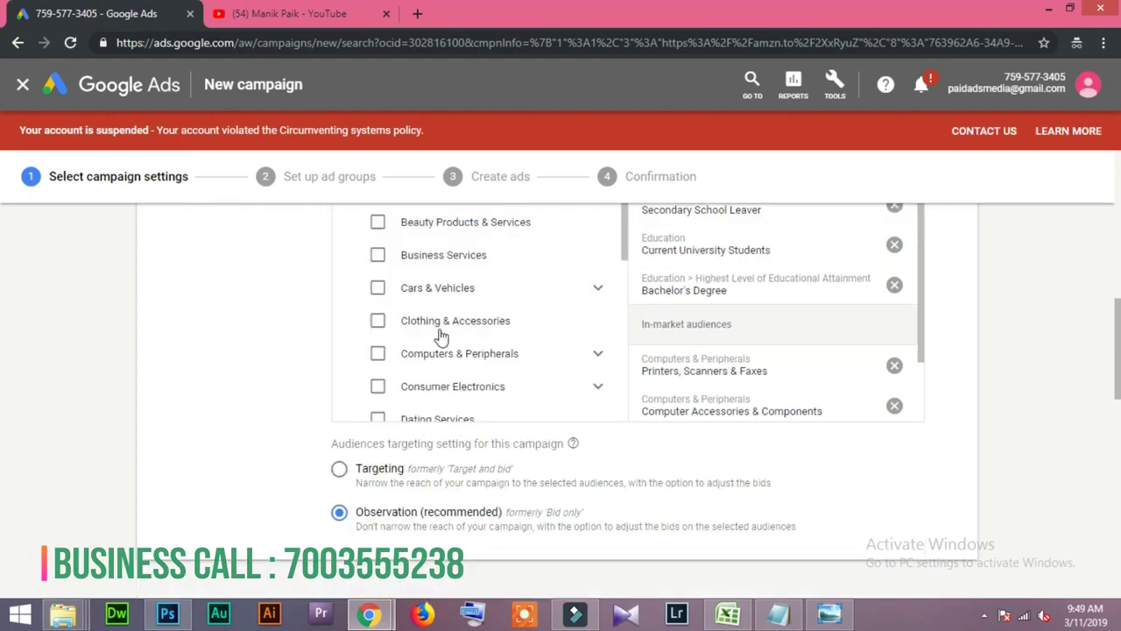
scroll(526, 328, down, 2)
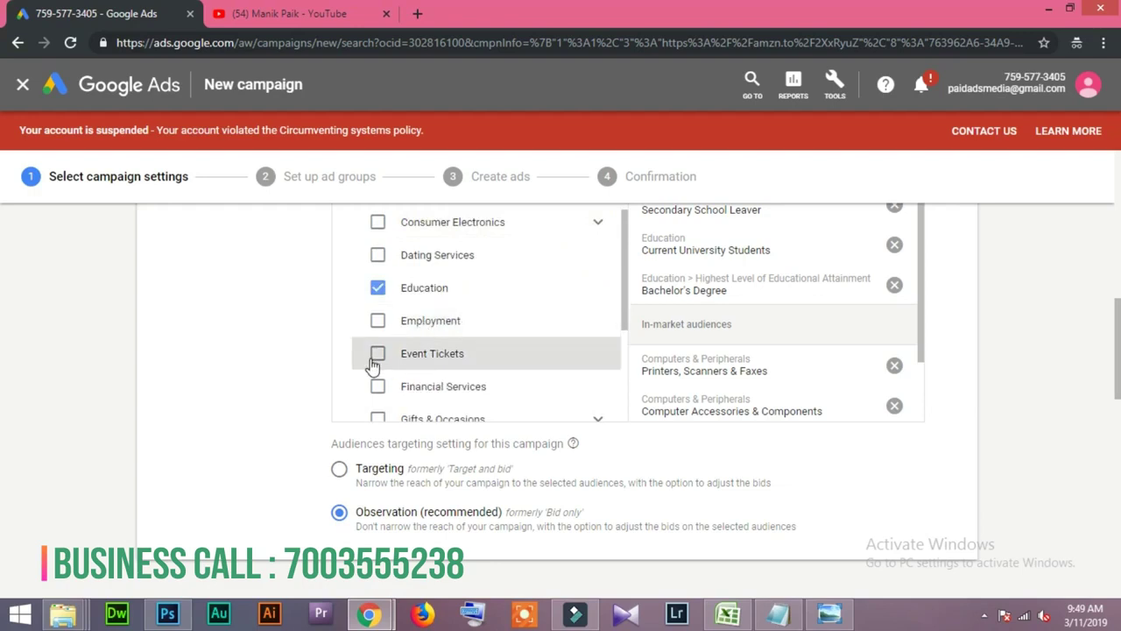
scroll(373, 366, down, 2)
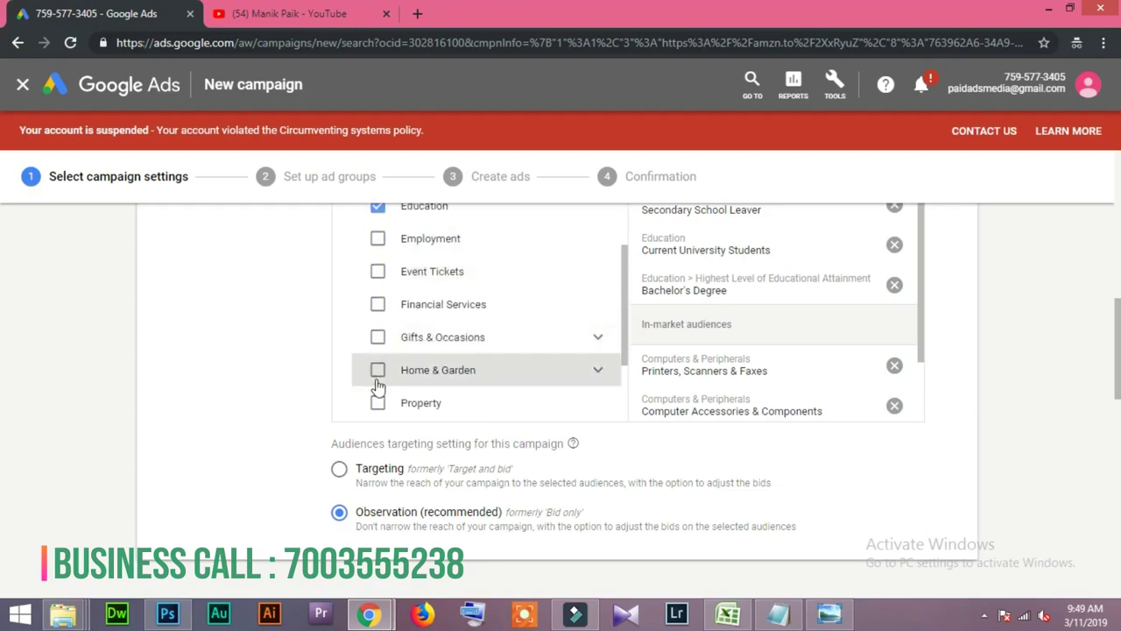
scroll(377, 386, down, 2)
click(379, 354)
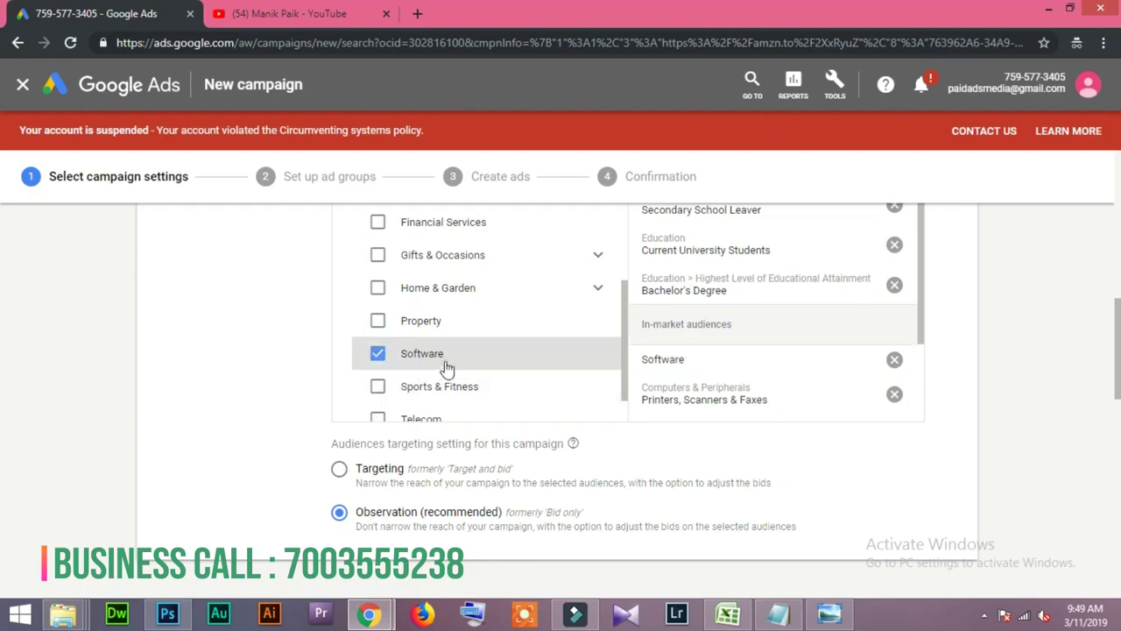
Step: Examine the remaining in-market categories, including the subcategories of Home & Garden
scroll(398, 398, down, 1)
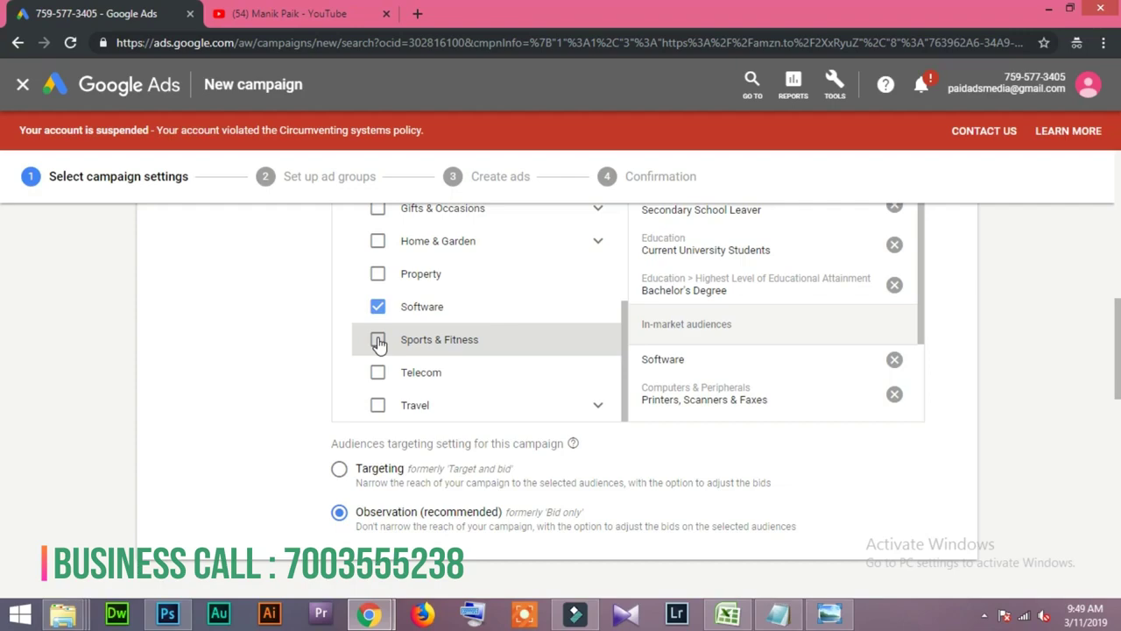
scroll(385, 333, down, 3)
scroll(420, 383, up, 2)
scroll(403, 386, up, 5)
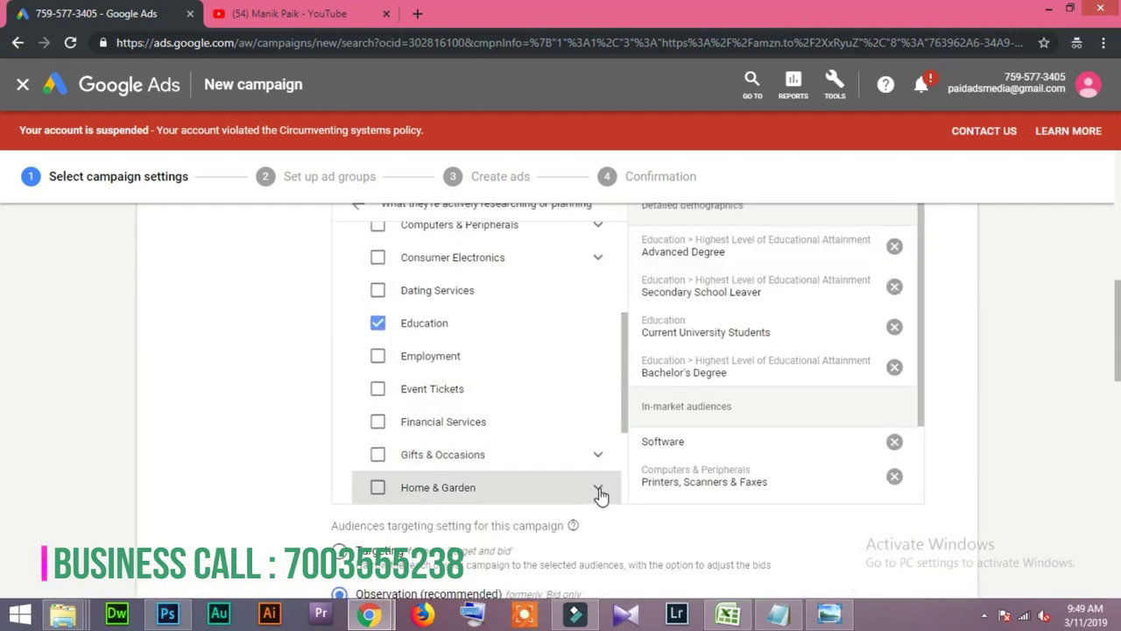
click(598, 488)
scroll(495, 438, down, 4)
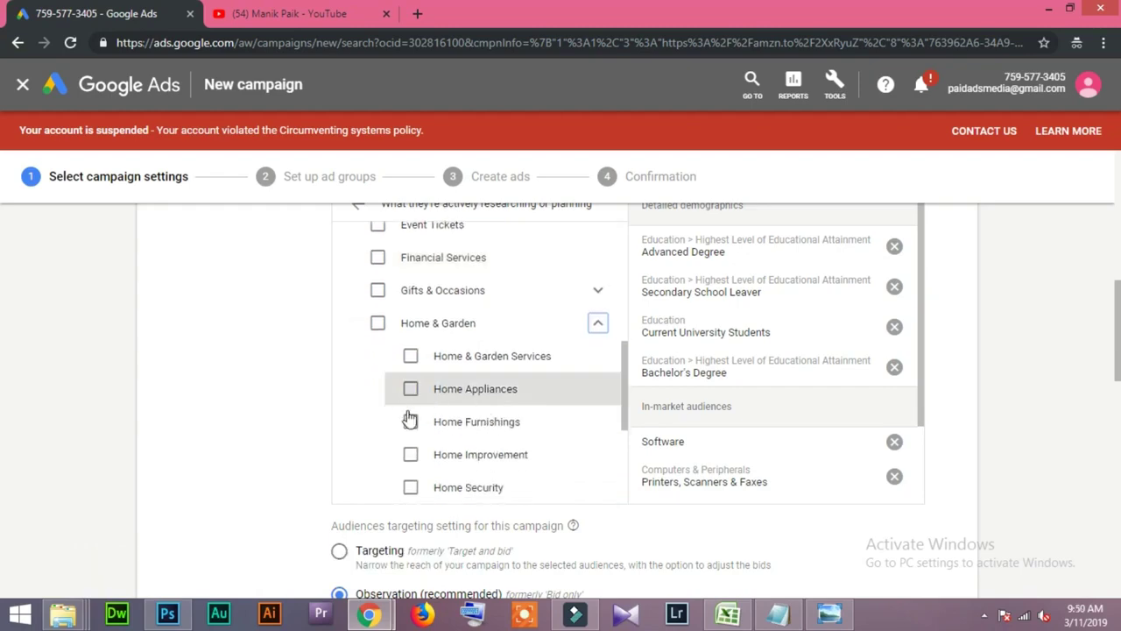
scroll(445, 433, down, 1)
scroll(289, 417, up, 6)
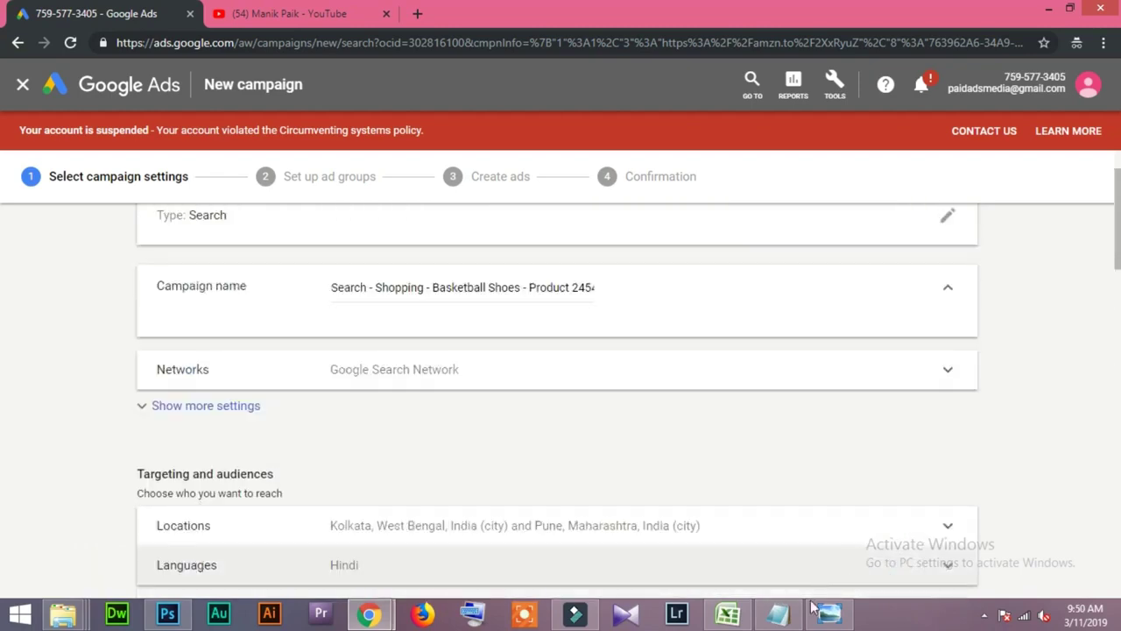
Step: Switch to the Notepad notes and highlight the Education audience, its size and the search figure in turn
click(780, 617)
click(486, 246)
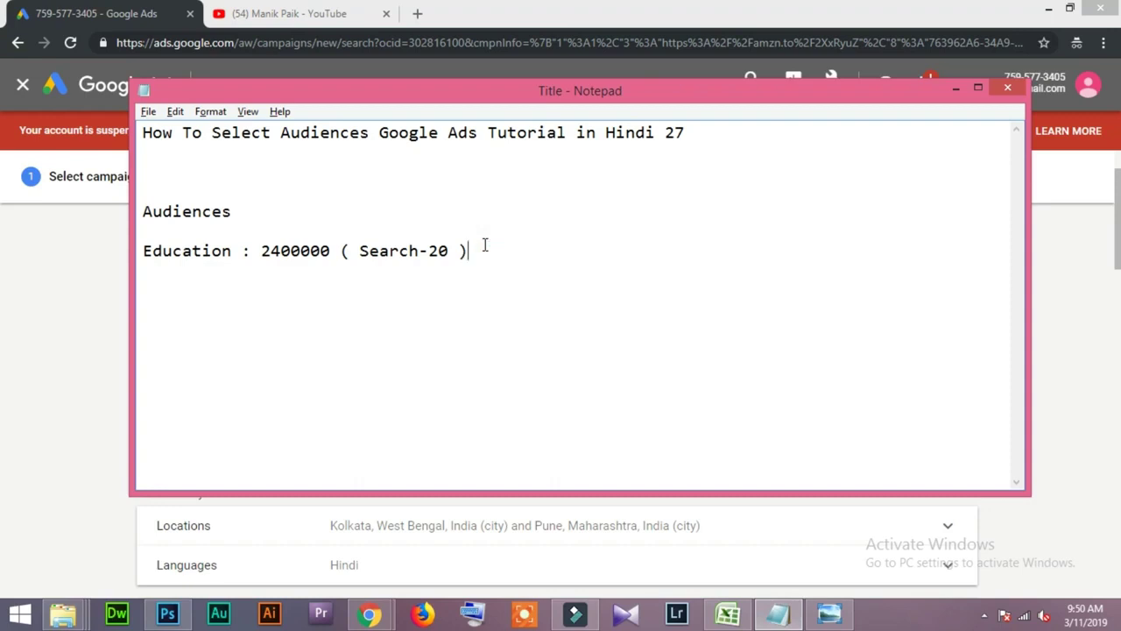
drag(229, 254, 142, 252)
click(221, 306)
drag(240, 251, 131, 252)
click(244, 312)
mouse_move(265, 252)
mouse_down()
mouse_move(329, 259)
mouse_move(262, 251)
mouse_up()
click(372, 319)
drag(451, 250, 340, 252)
click(438, 301)
Step: Add the line "Per Day Amount : 15000" below the Education line, separated by a blank line
click(473, 245)
key(Return)
key(Return)
text(Per Day Amount)
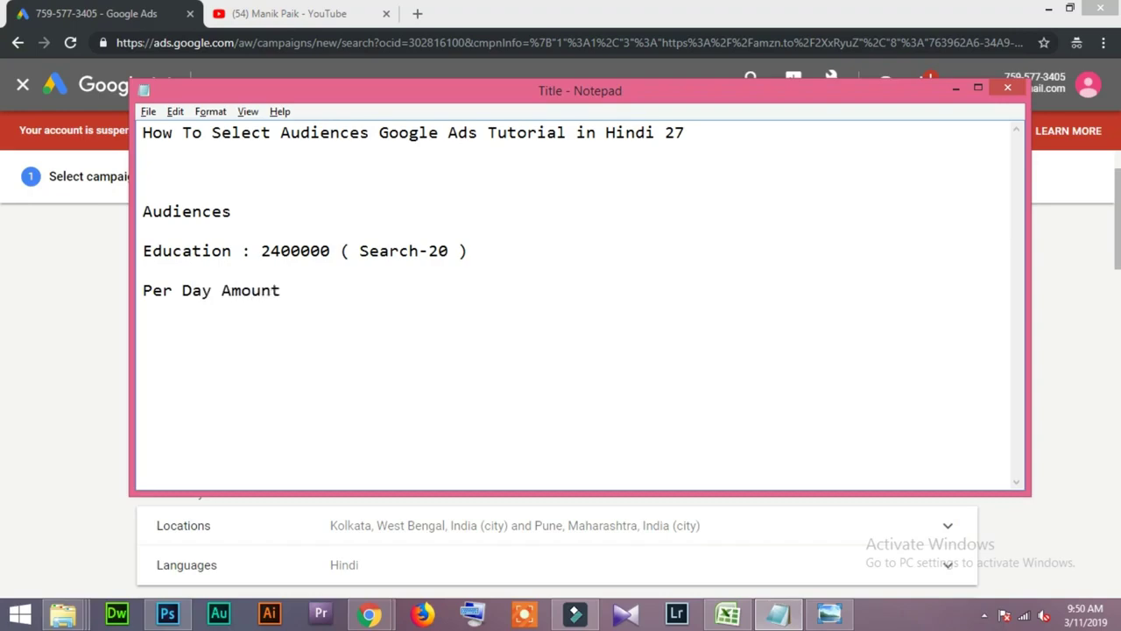
text( : 15000)
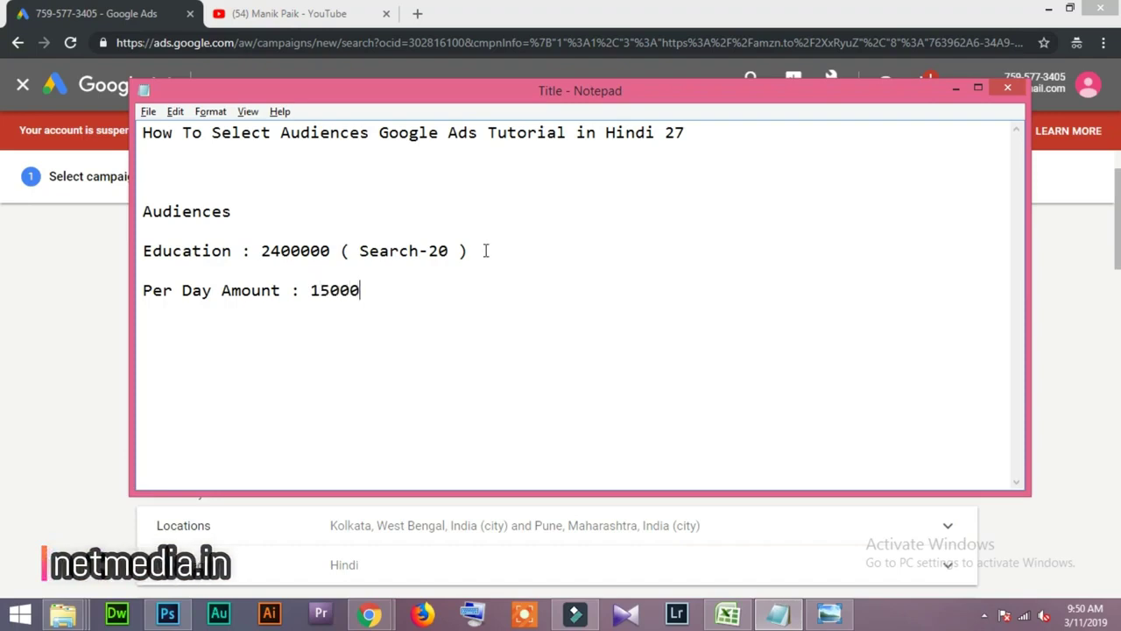
Step: Point out the search figure and the per-day amount in the notes, and return to the Google Ads campaign
double_click(445, 252)
click(391, 270)
drag(389, 253, 473, 253)
click(392, 303)
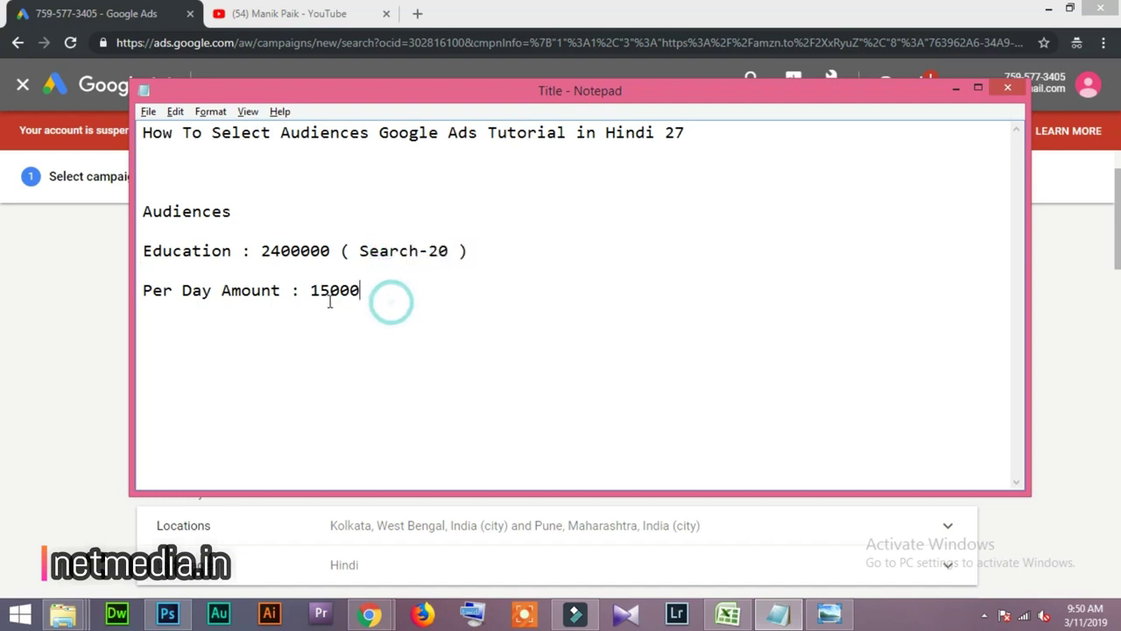
mouse_move(311, 290)
mouse_down()
mouse_move(375, 300)
mouse_move(313, 290)
mouse_up()
click(372, 310)
click(385, 329)
click(100, 364)
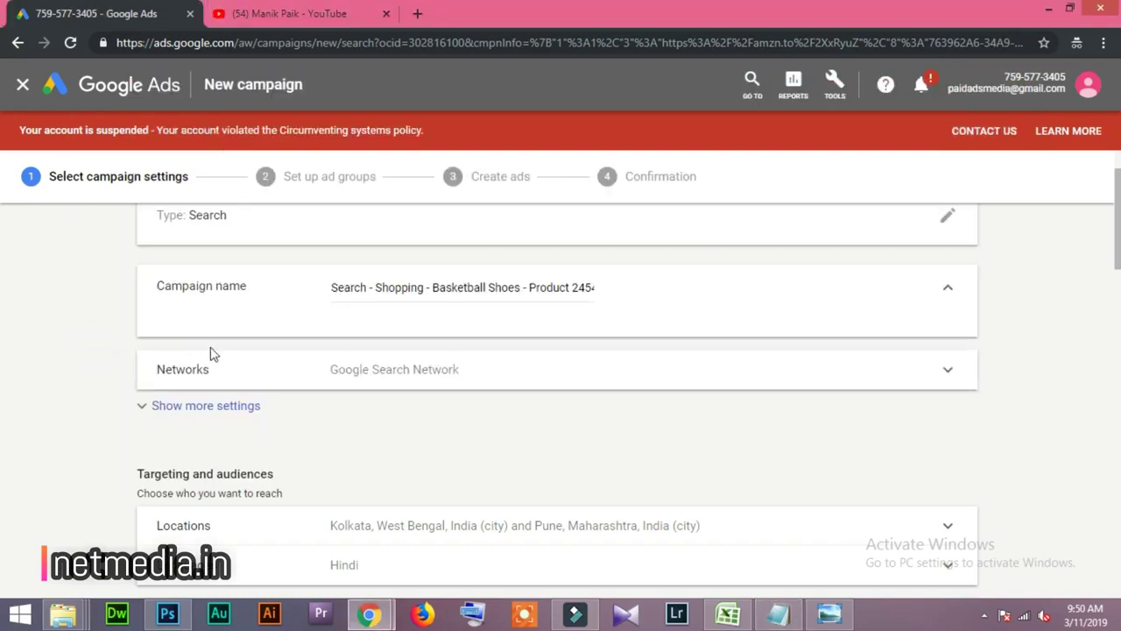
Step: Review the campaign settings from General settings down to the in-market audience selection
scroll(413, 409, up, 1)
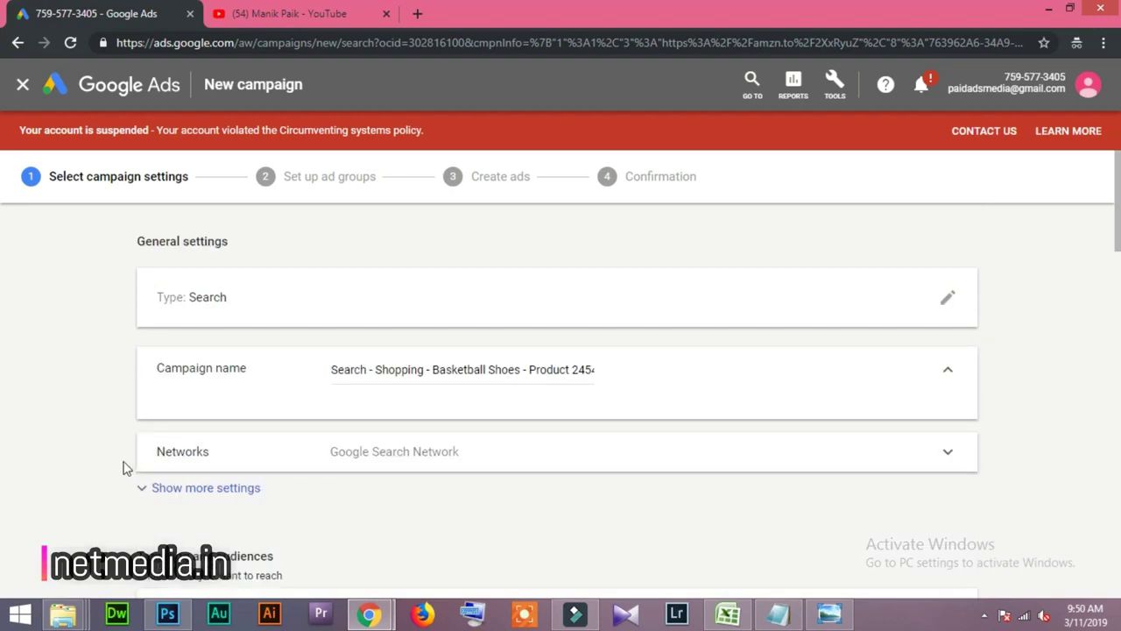
scroll(124, 471, down, 4)
scroll(124, 470, down, 3)
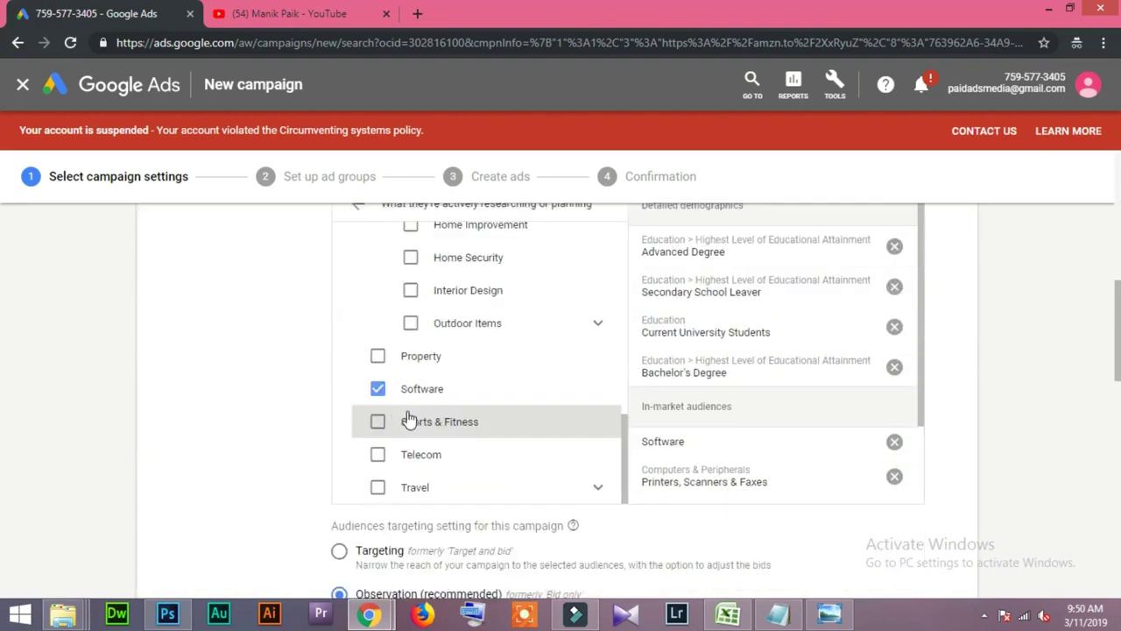
scroll(230, 457, down, 2)
scroll(220, 461, up, 3)
scroll(476, 383, up, 2)
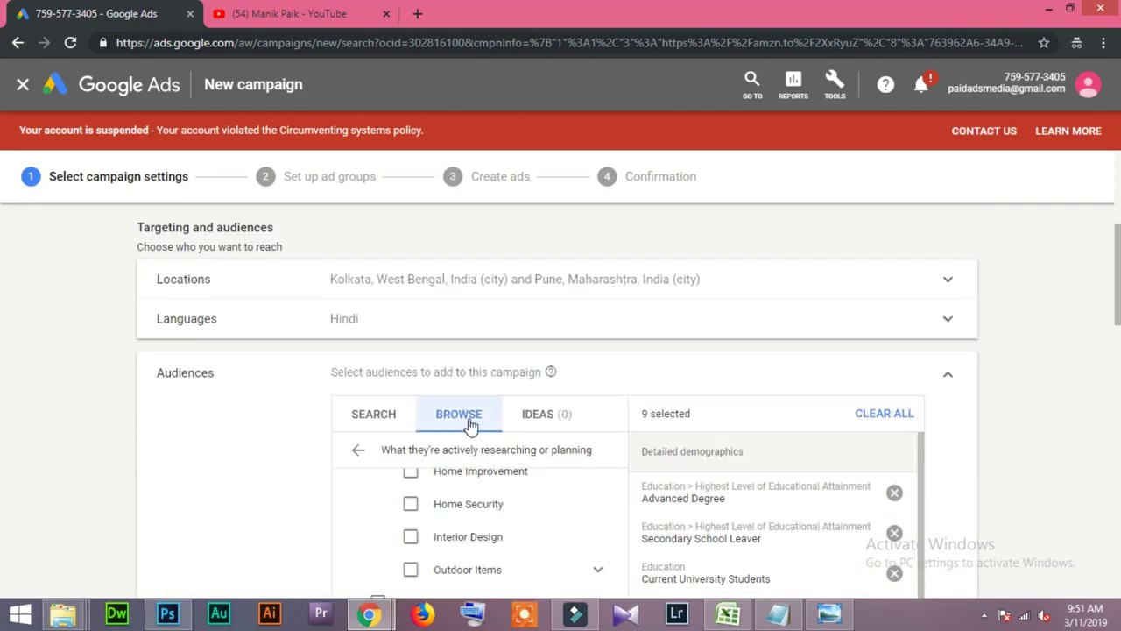
Step: Check the remarketing audiences under How they've interacted with your business and return to the audience search view
click(359, 451)
scroll(370, 447, down, 5)
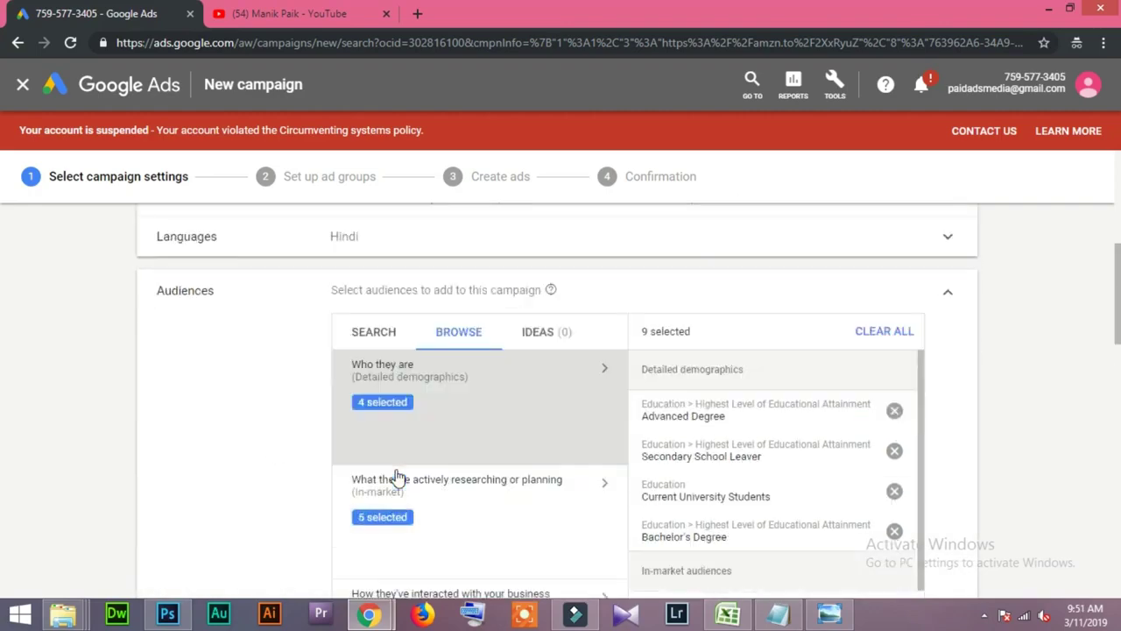
scroll(403, 456, up, 1)
scroll(428, 429, up, 1)
scroll(438, 478, down, 1)
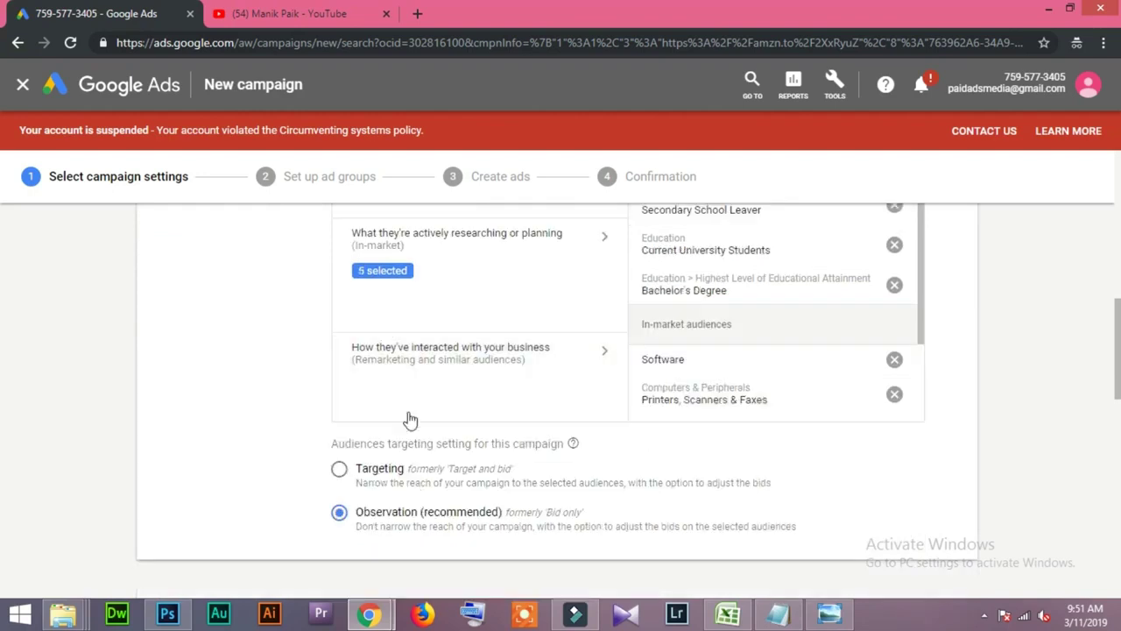
click(437, 374)
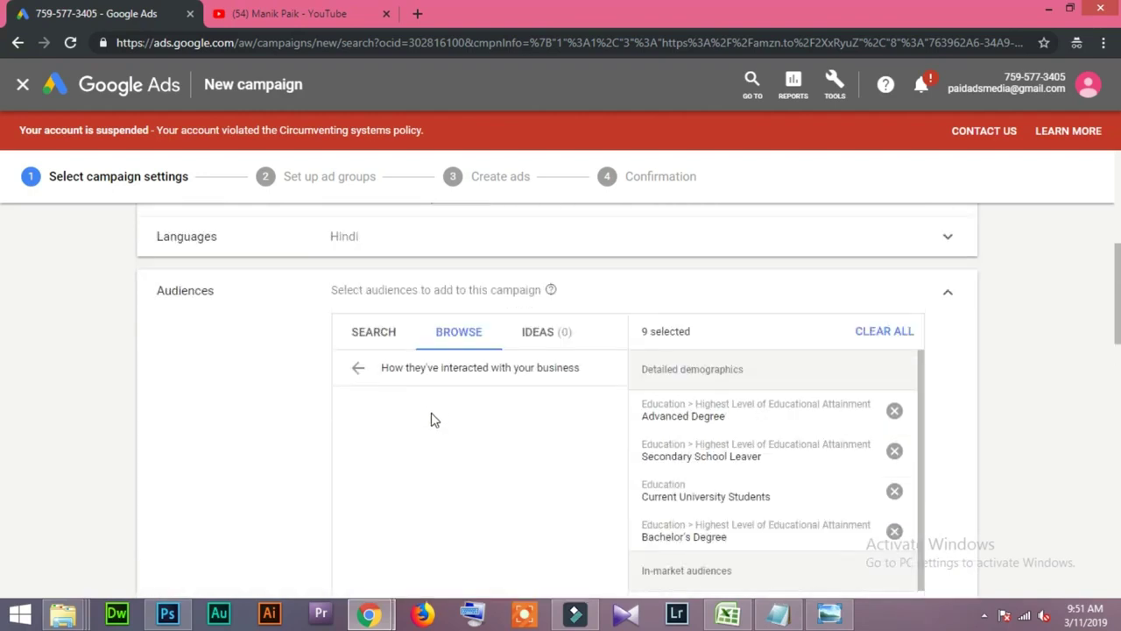
click(357, 368)
scroll(355, 480, down, 2)
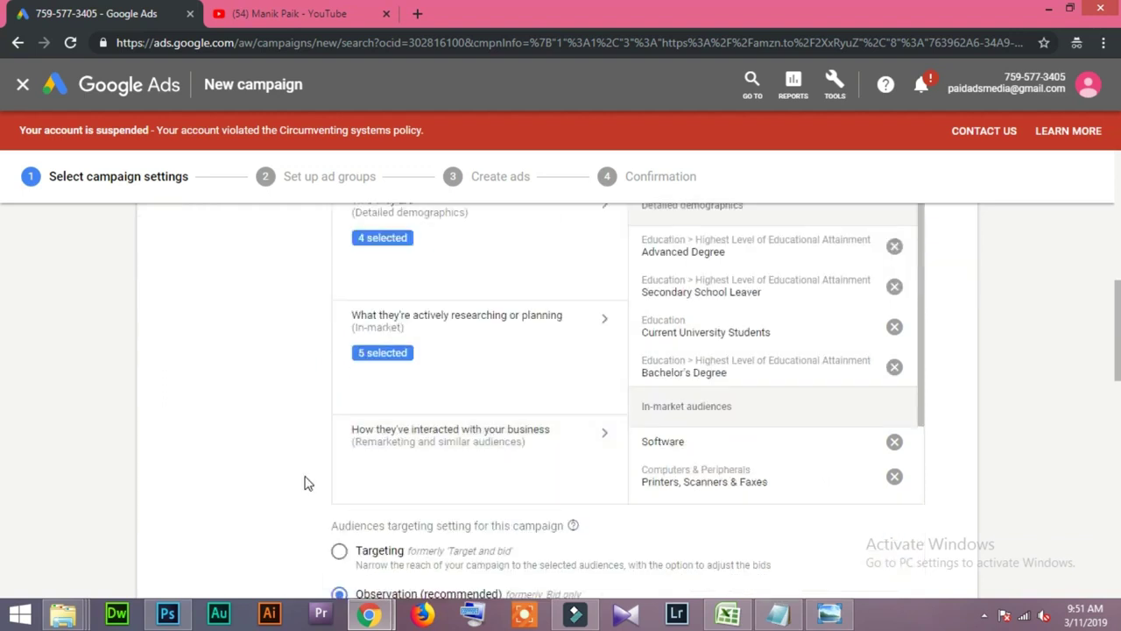
scroll(306, 483, up, 2)
click(374, 332)
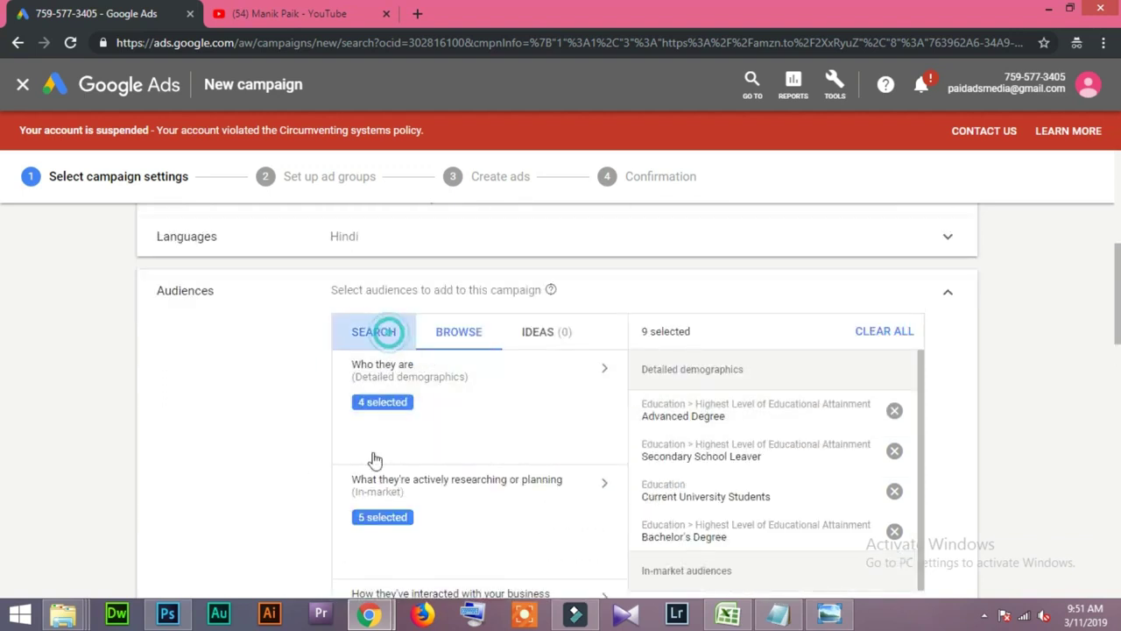